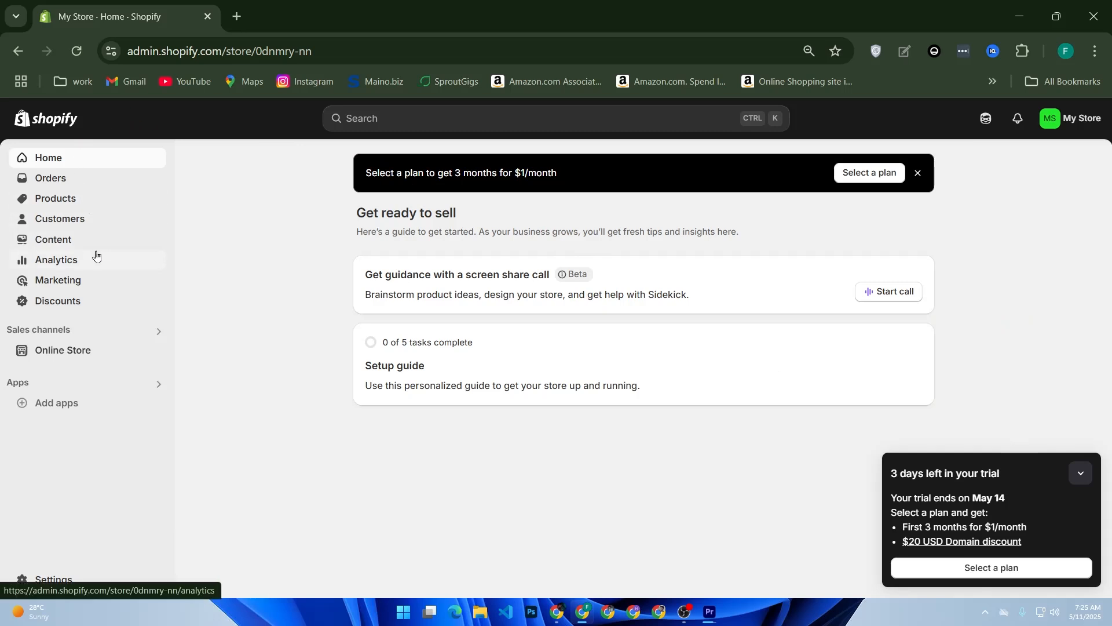
# - Open the store's product list, look at the blank form for adding a product and return to the list
pyautogui.click(68, 205)
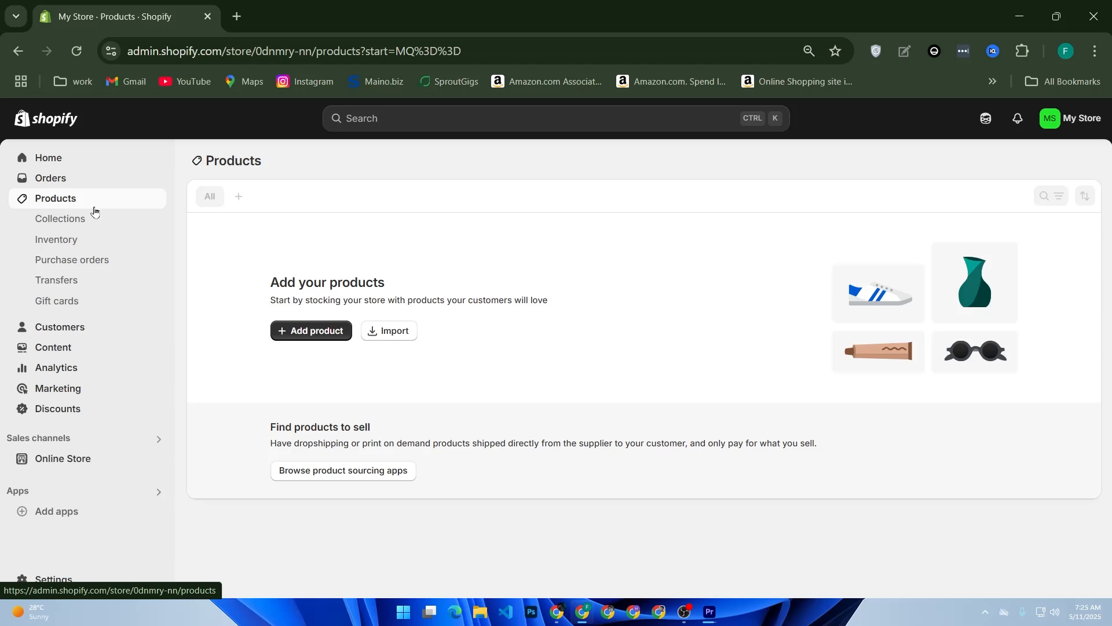
pyautogui.click(279, 332)
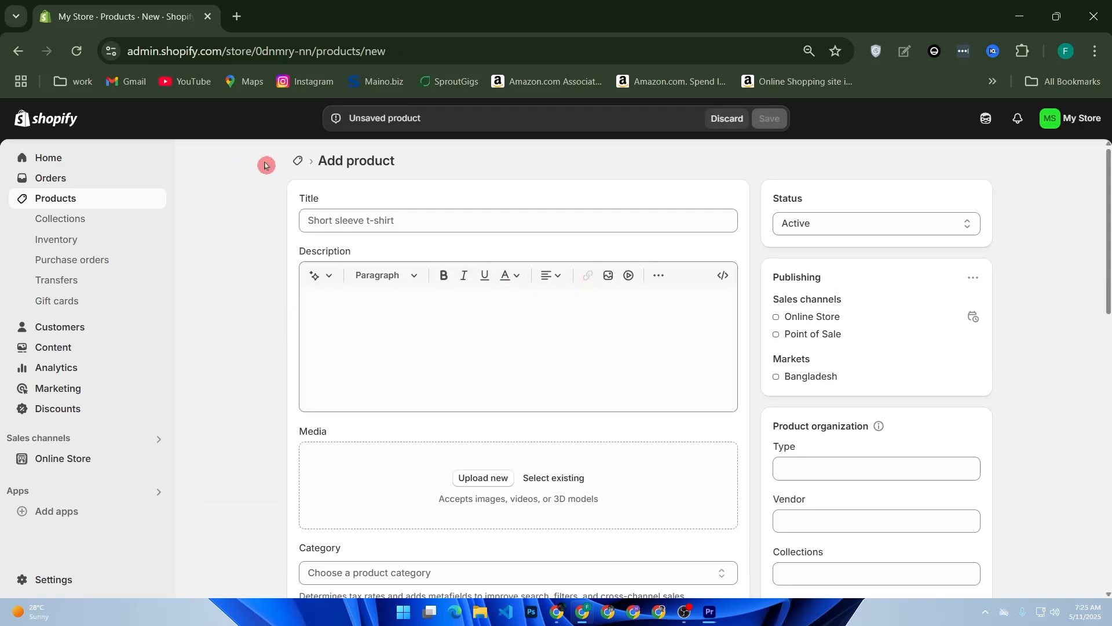
pyautogui.click(49, 200)
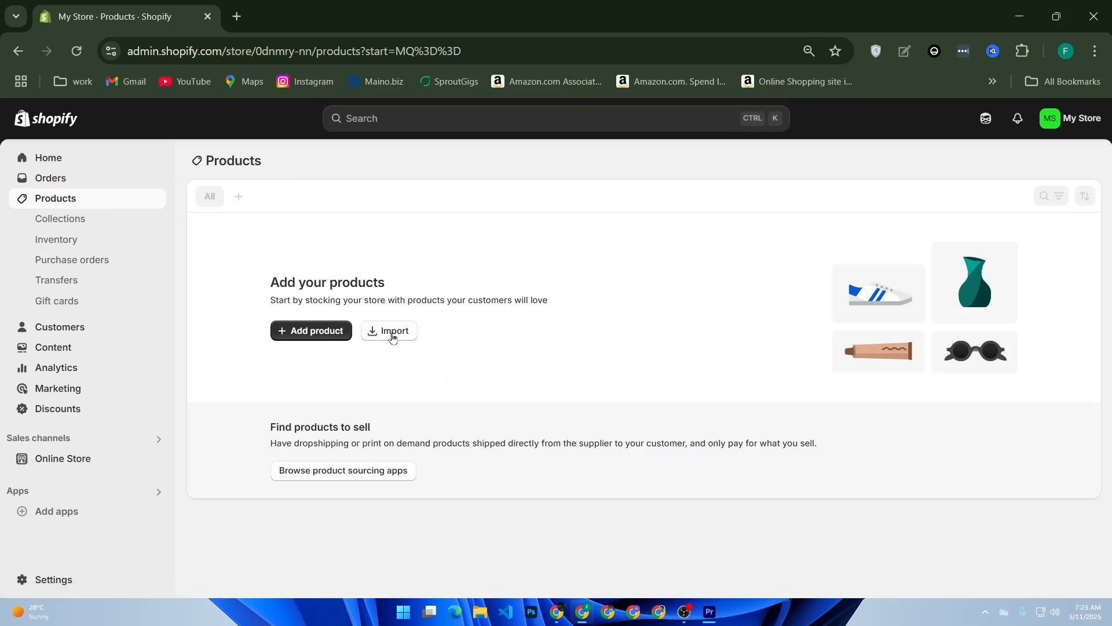
# - Import products into the store from the file product_template (2).csv in the Downloads folder
pyautogui.click(391, 336)
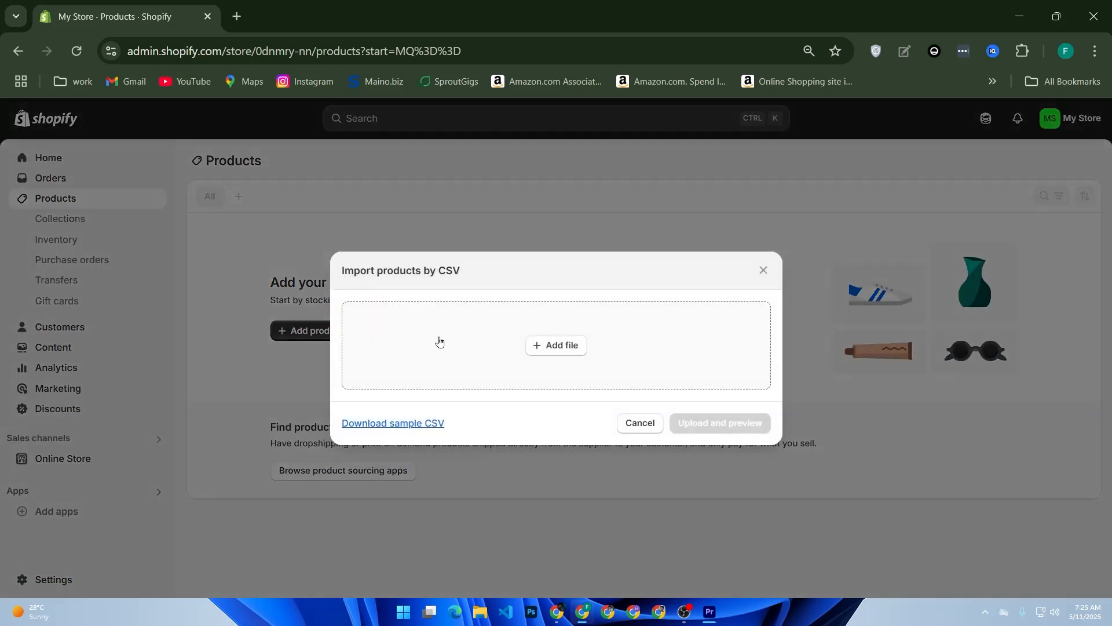
pyautogui.click(439, 340)
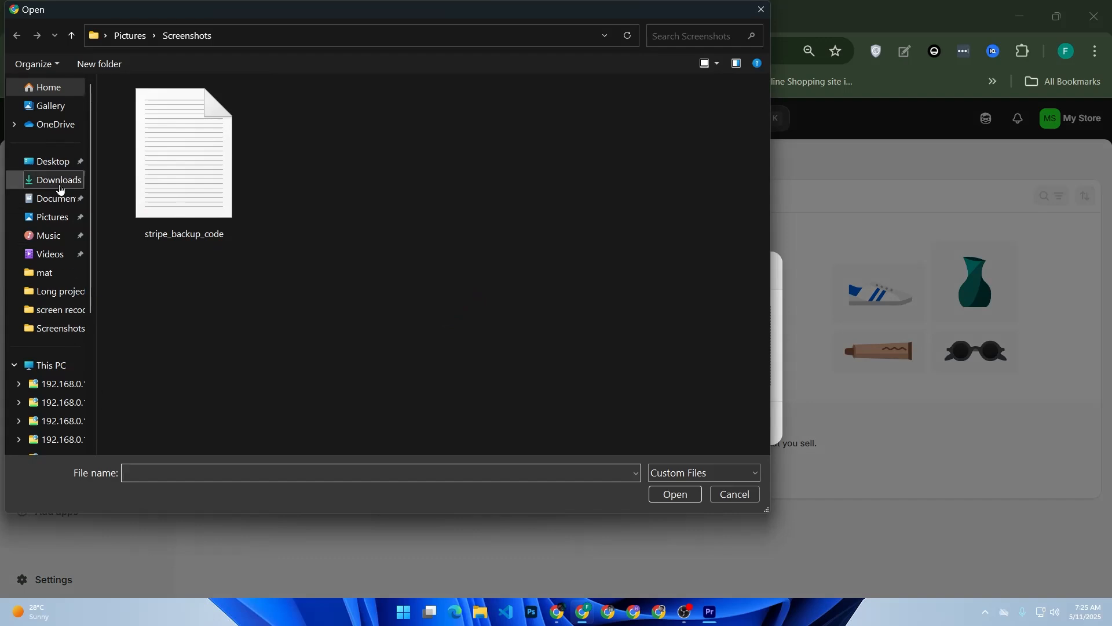
pyautogui.click(29, 184)
pyautogui.doubleClick(131, 168)
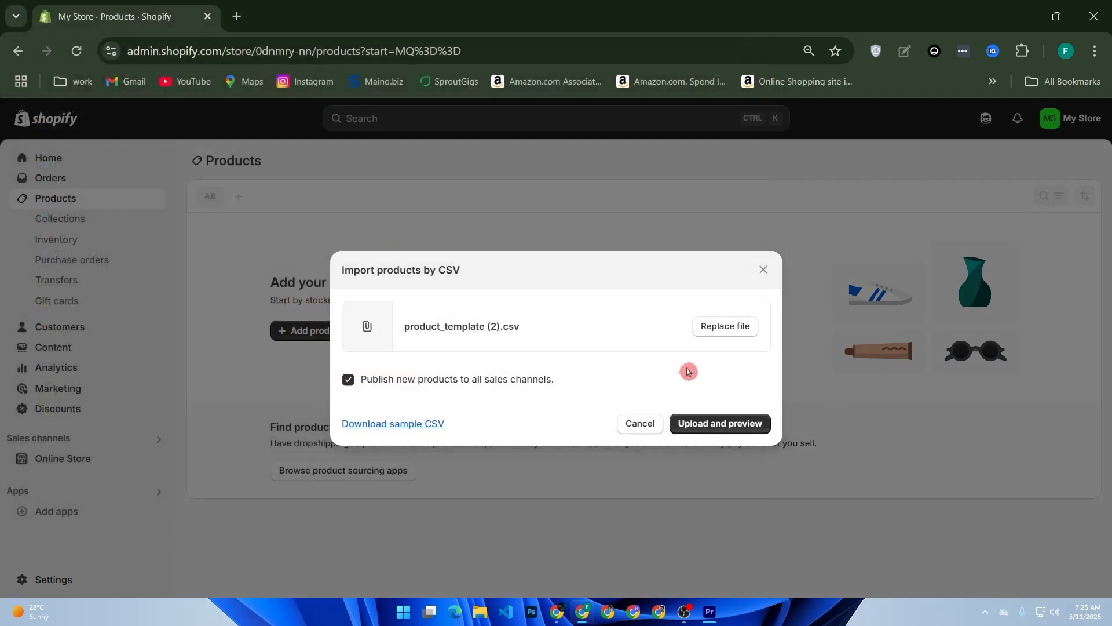
pyautogui.click(695, 424)
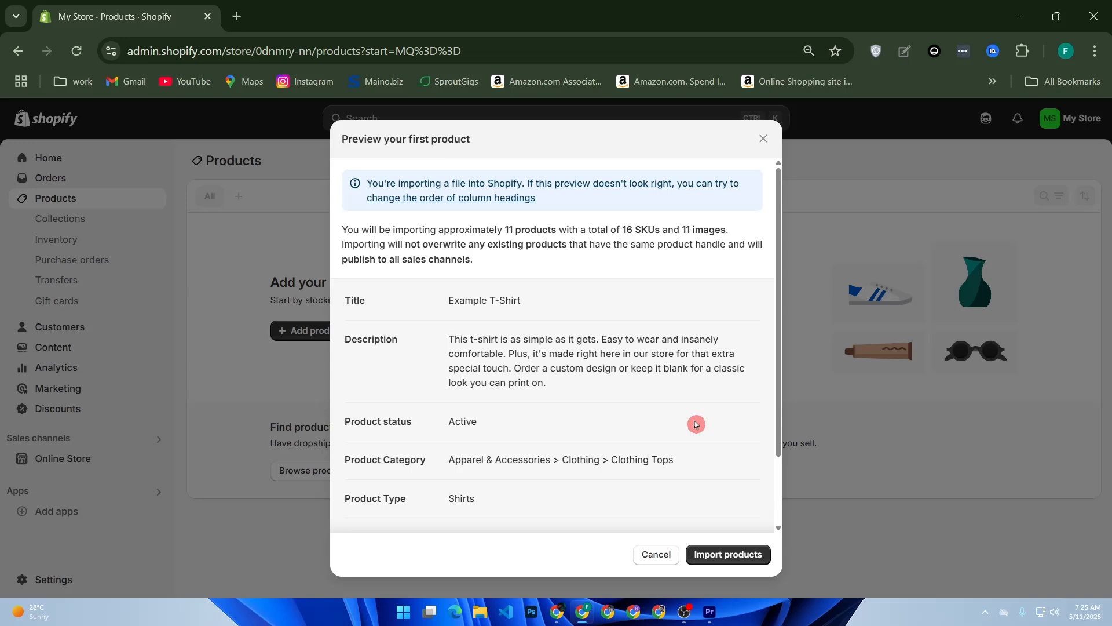
pyautogui.click(720, 554)
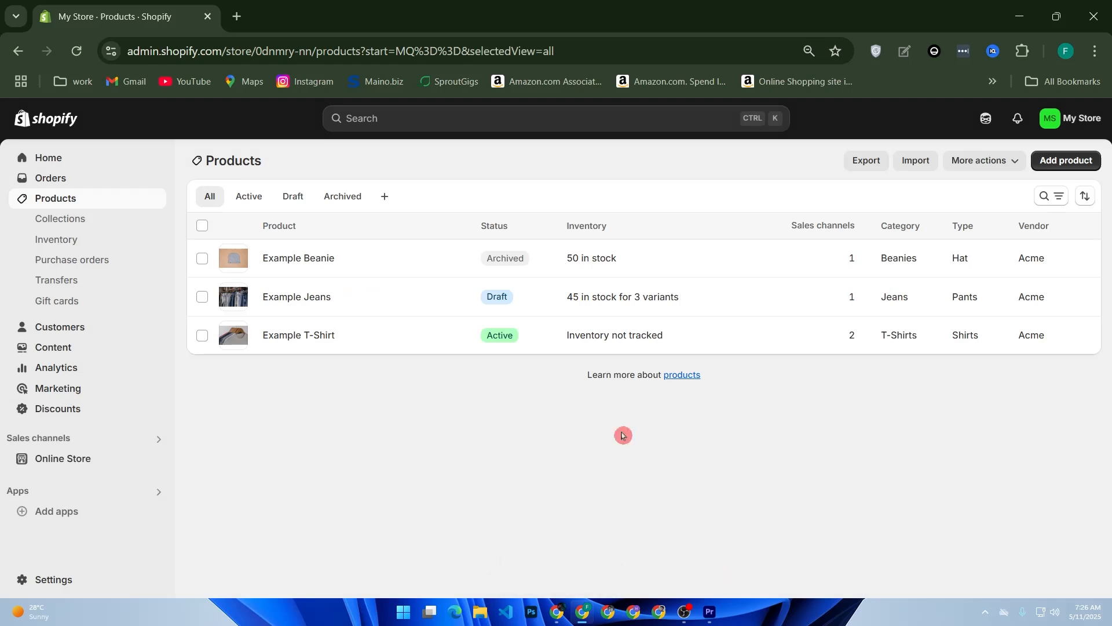
# - Open the Example Beanie product and review its description, media, pricing and product organization
pyautogui.click(316, 269)
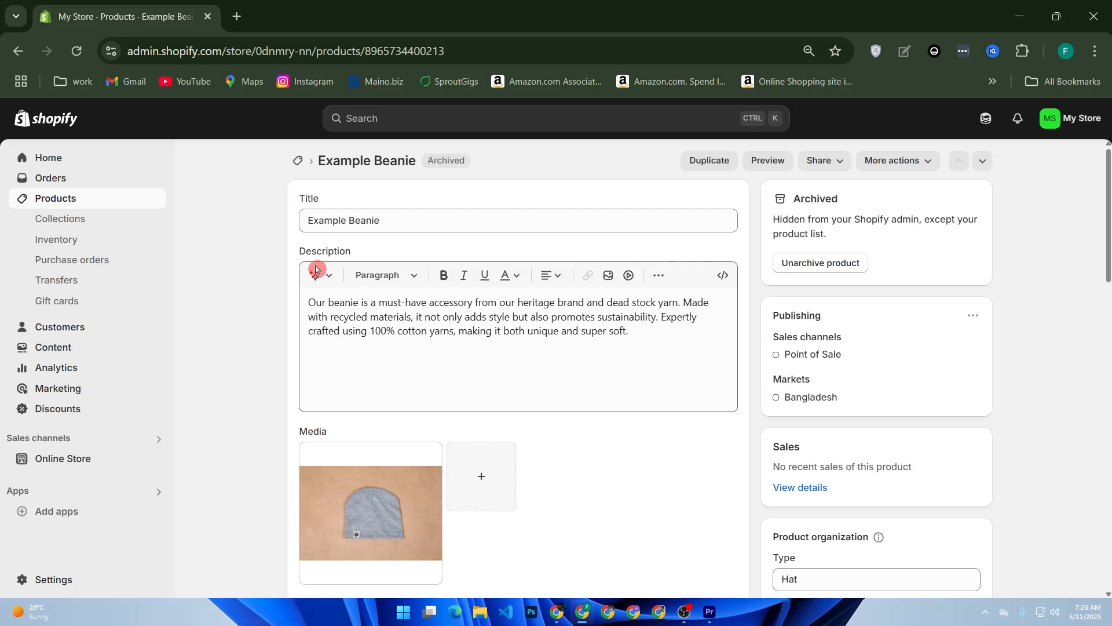
pyautogui.scroll(-5, 451, 313)
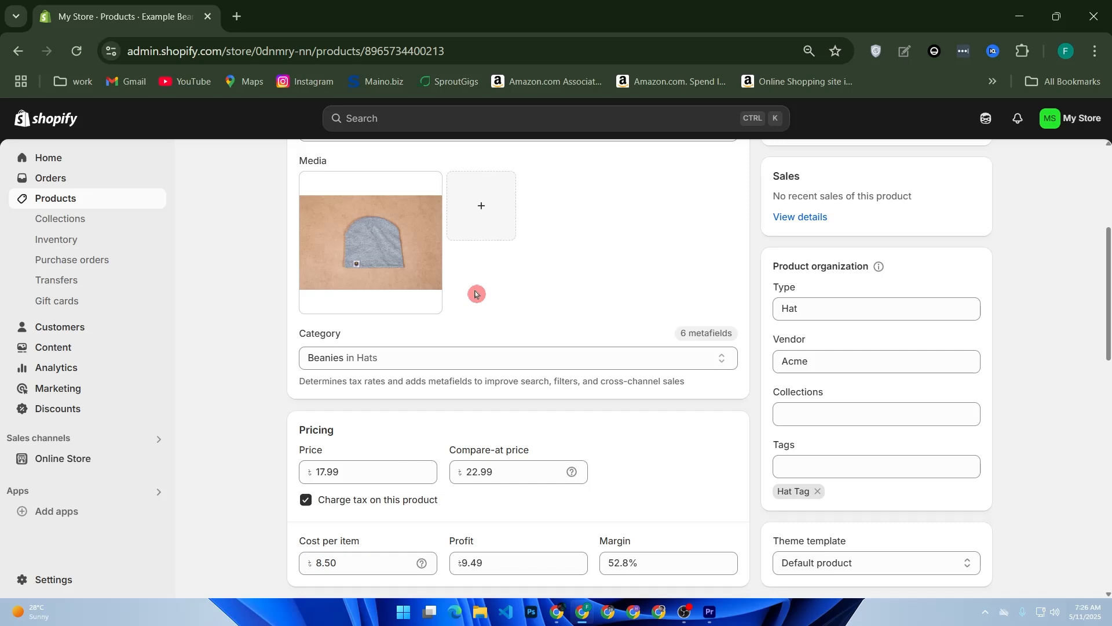
pyautogui.scroll(-1, 780, 300)
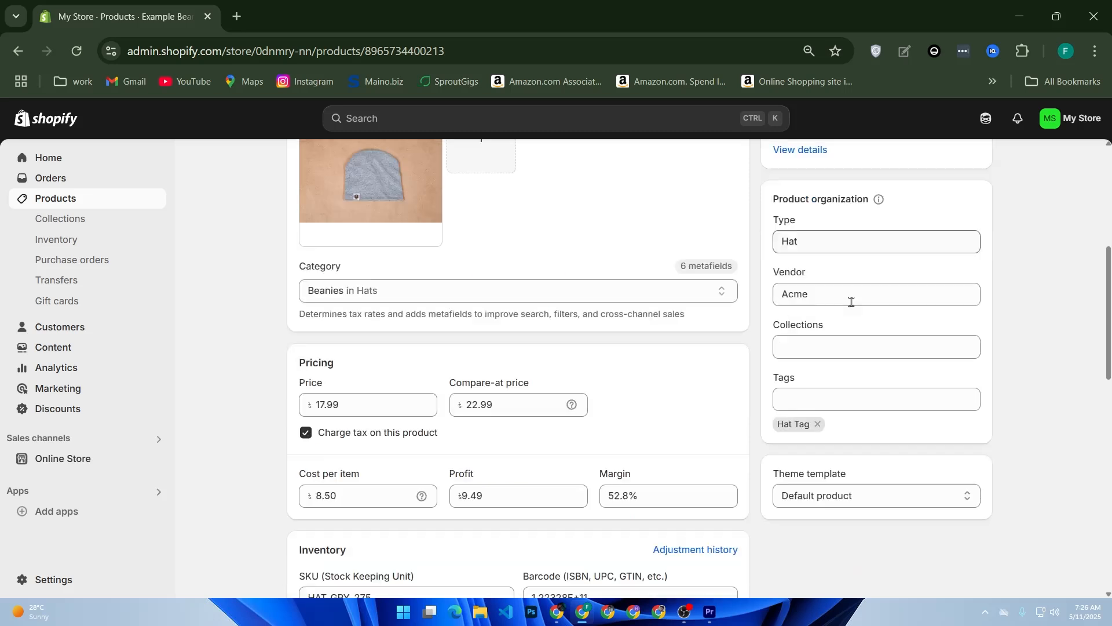
pyautogui.scroll(5, 849, 303)
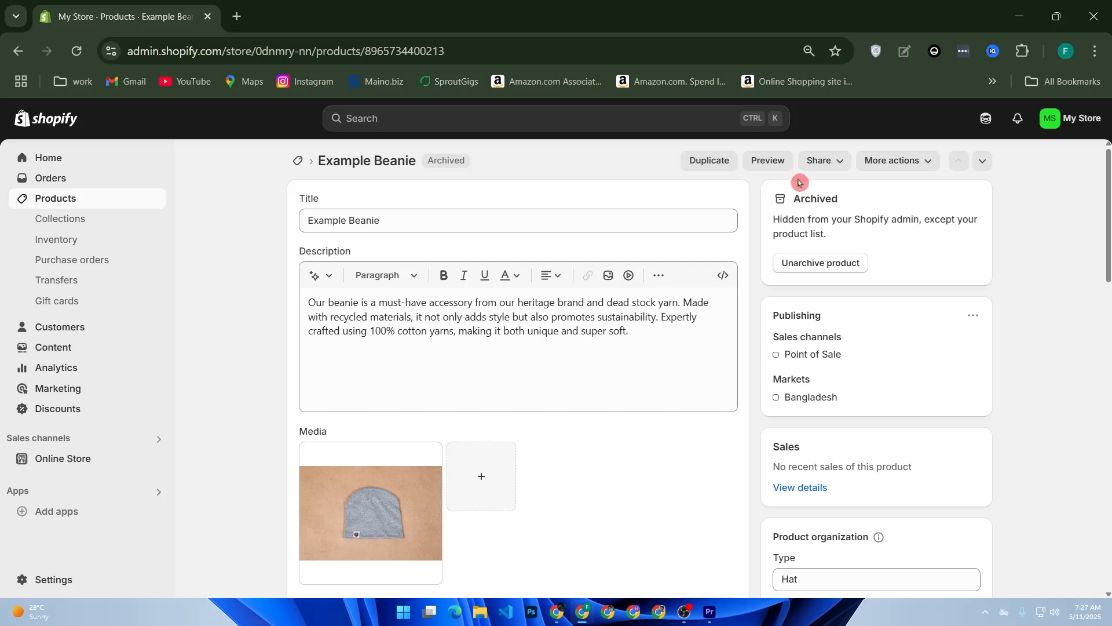
# - Preview the Example Beanie's storefront page from start to end and return to its product details
pyautogui.click(782, 169)
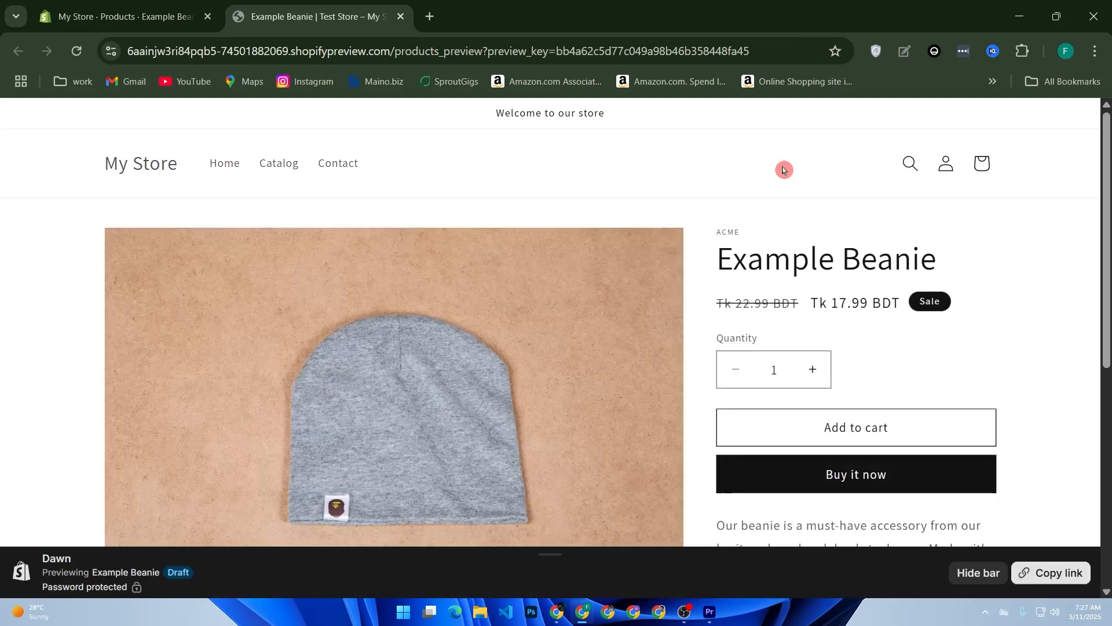
pyautogui.scroll(-7, 798, 145)
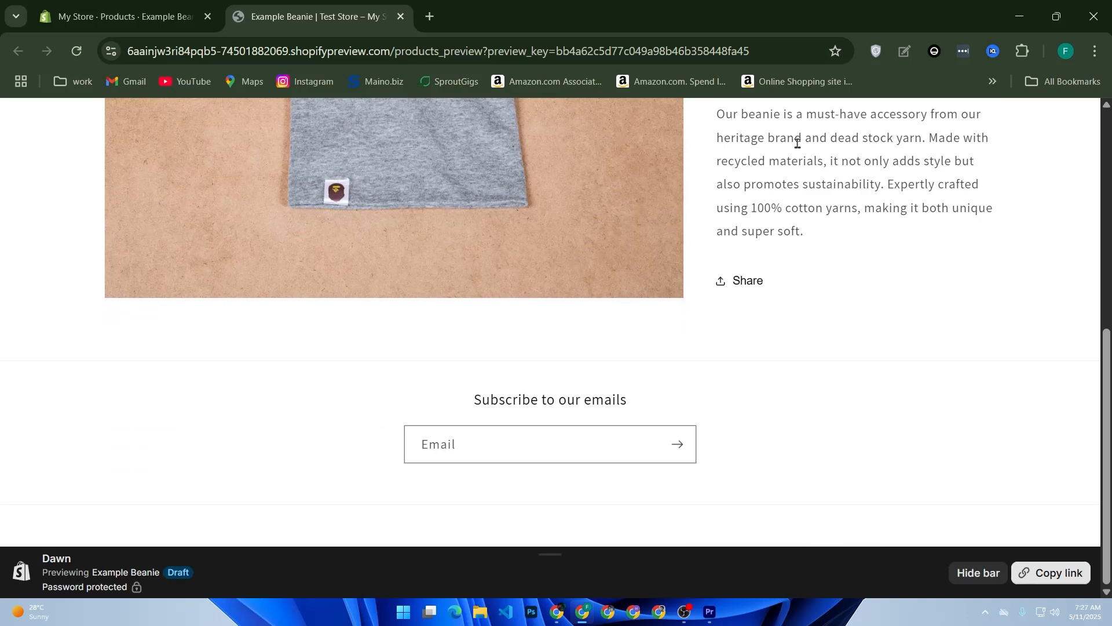
pyautogui.scroll(7, 797, 144)
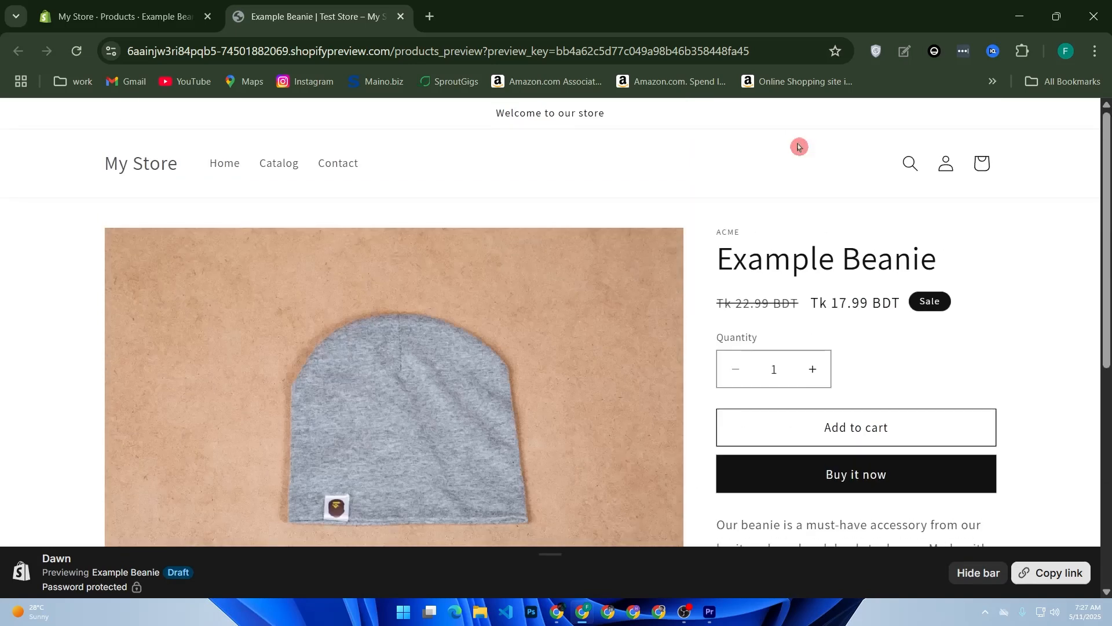
pyautogui.click(126, 18)
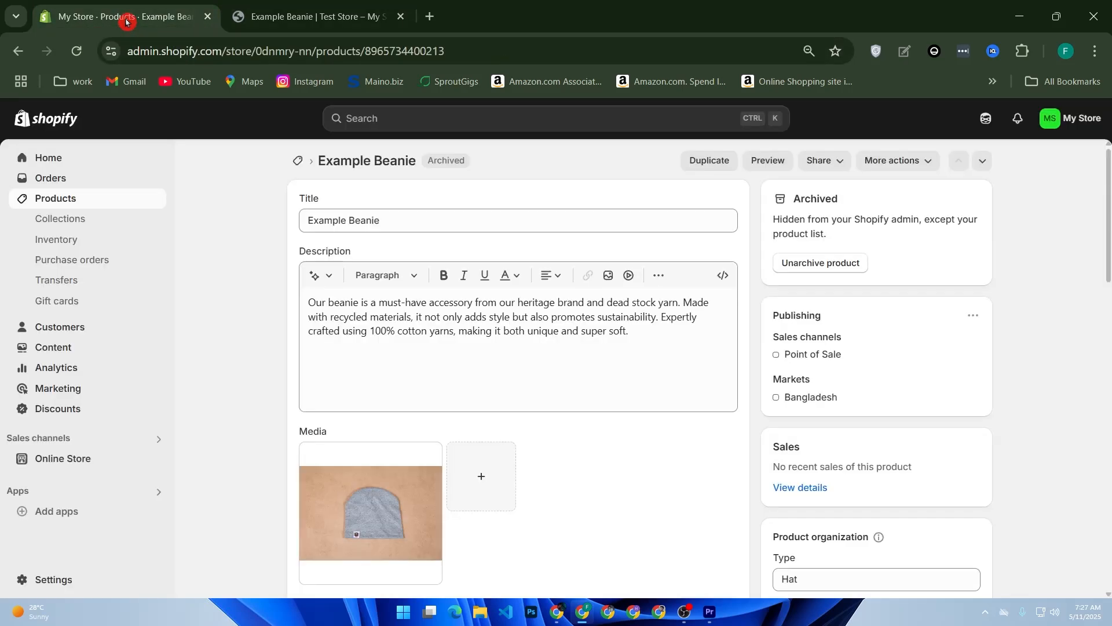
# - Check the Example Beanie's sharing option, dismiss its dialog and go on to the Example Jeans product
pyautogui.click(901, 160)
pyautogui.click(842, 161)
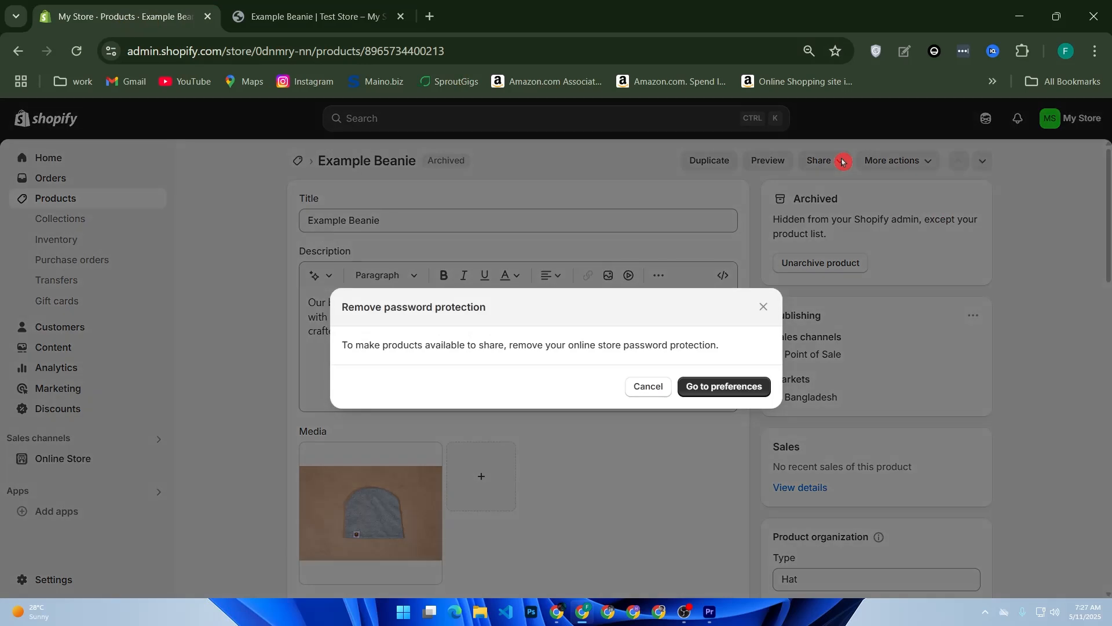
pyautogui.click(763, 307)
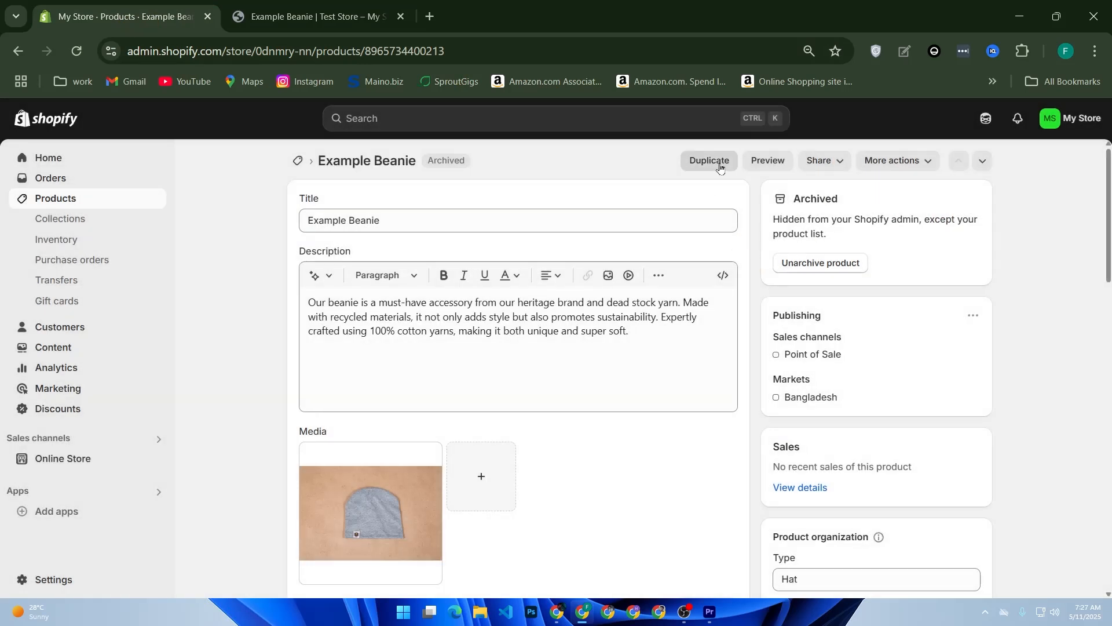
pyautogui.click(981, 162)
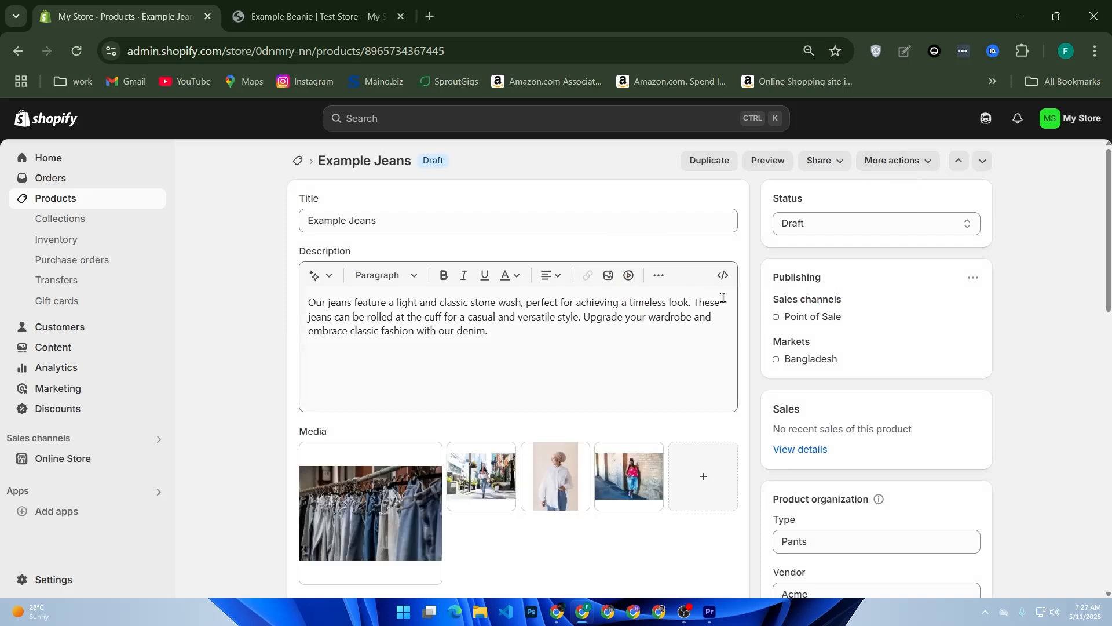
# - Open the online store's current Dawn theme for customization
pyautogui.click(76, 460)
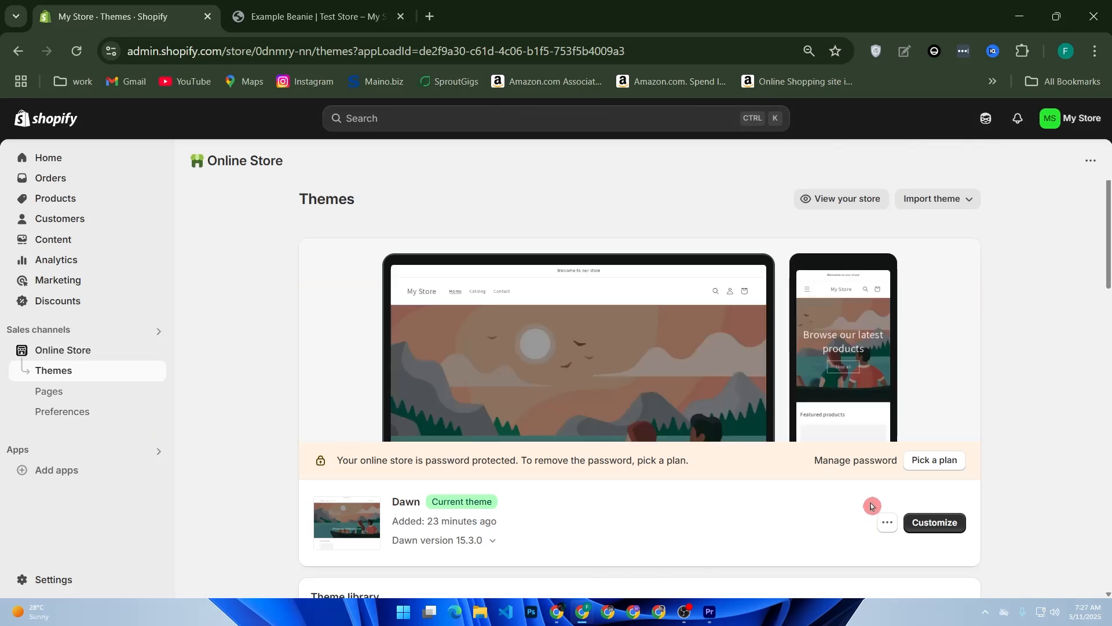
pyautogui.scroll(-2, 950, 508)
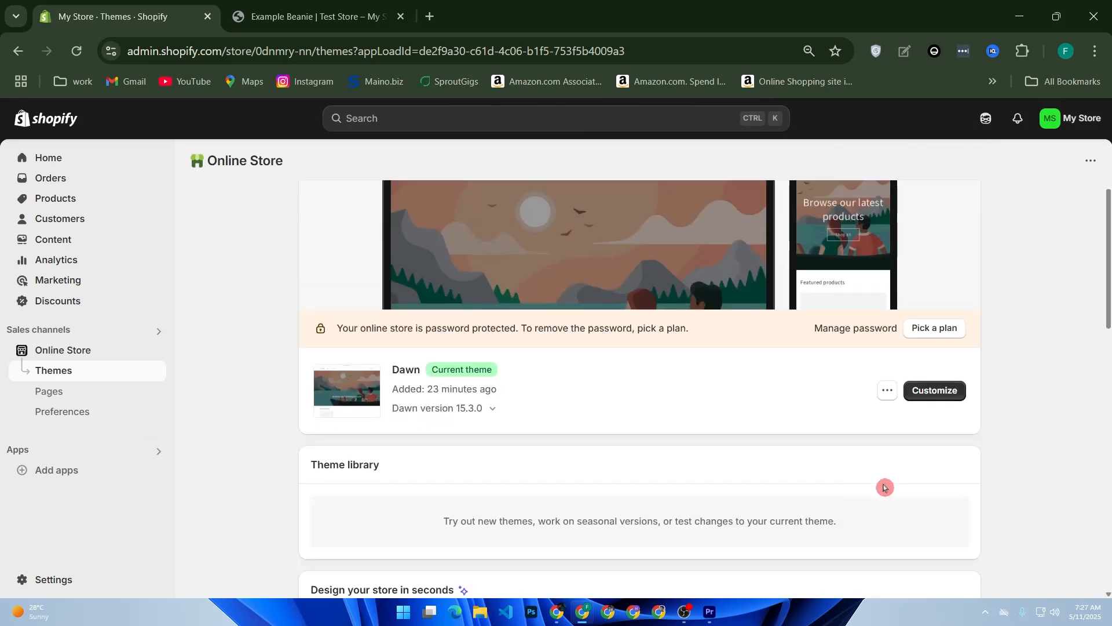
pyautogui.click(933, 399)
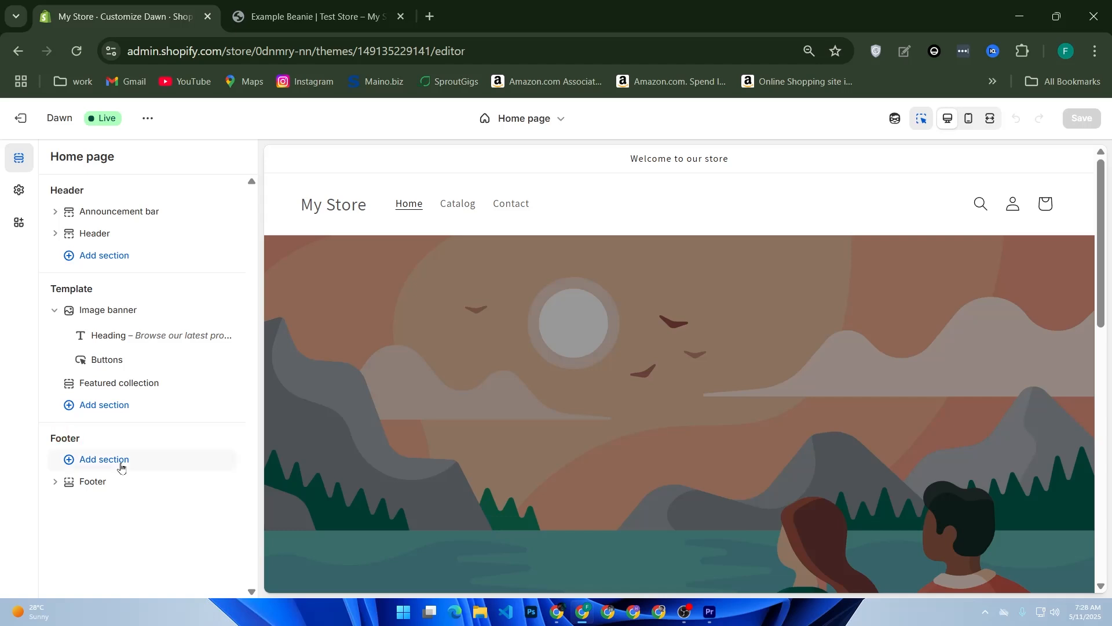
# - Add a Custom Liquid section to the home page template
pyautogui.click(181, 405)
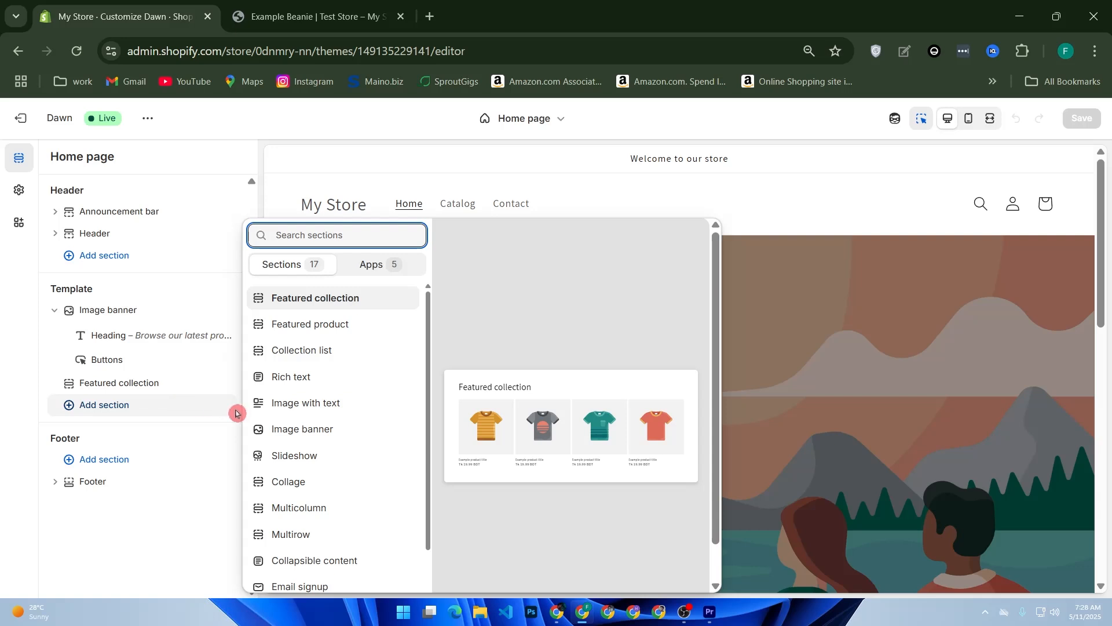
pyautogui.scroll(-2, 316, 431)
pyautogui.scroll(-2, 316, 434)
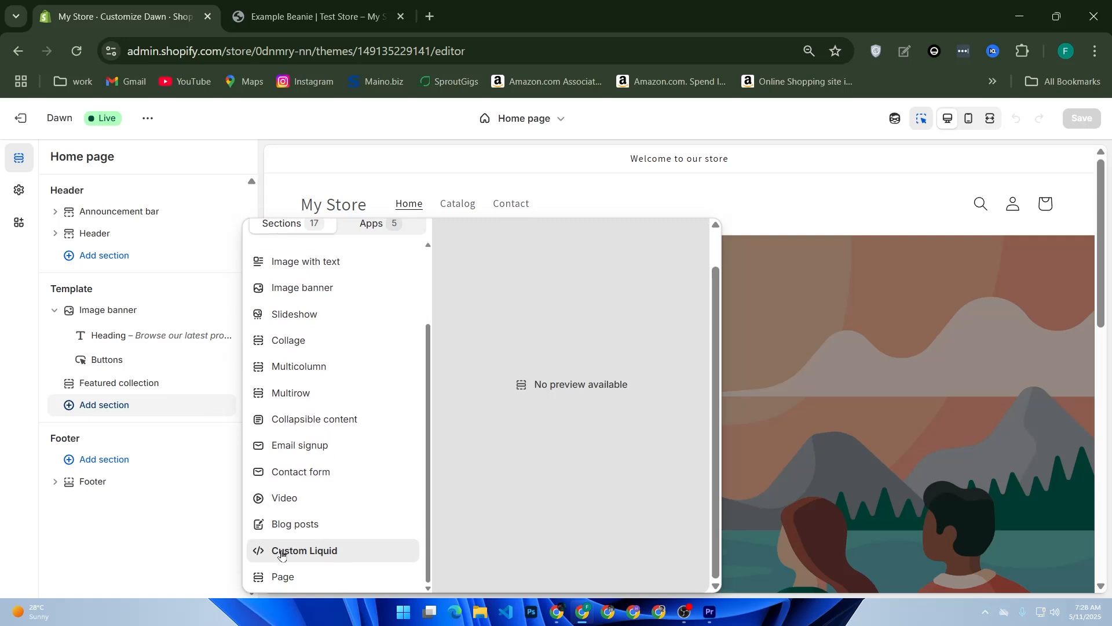
pyautogui.click(291, 551)
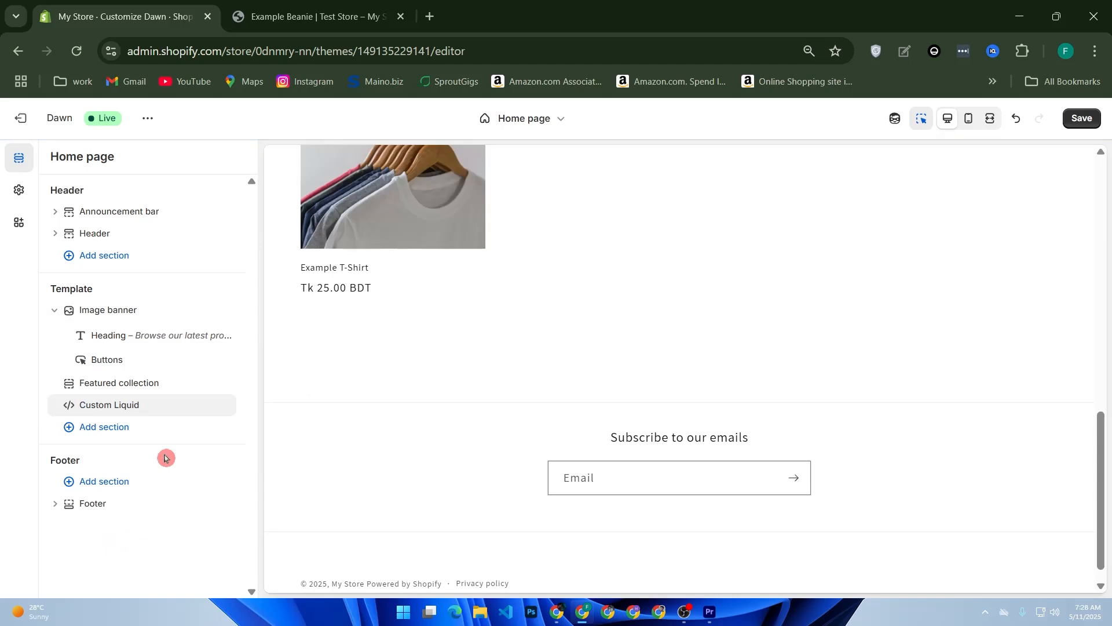
# - Open the Custom Liquid section's settings and start editing its Liquid code
pyautogui.click(151, 406)
pyautogui.click(151, 405)
pyautogui.click(151, 407)
pyautogui.click(150, 406)
pyautogui.click(150, 405)
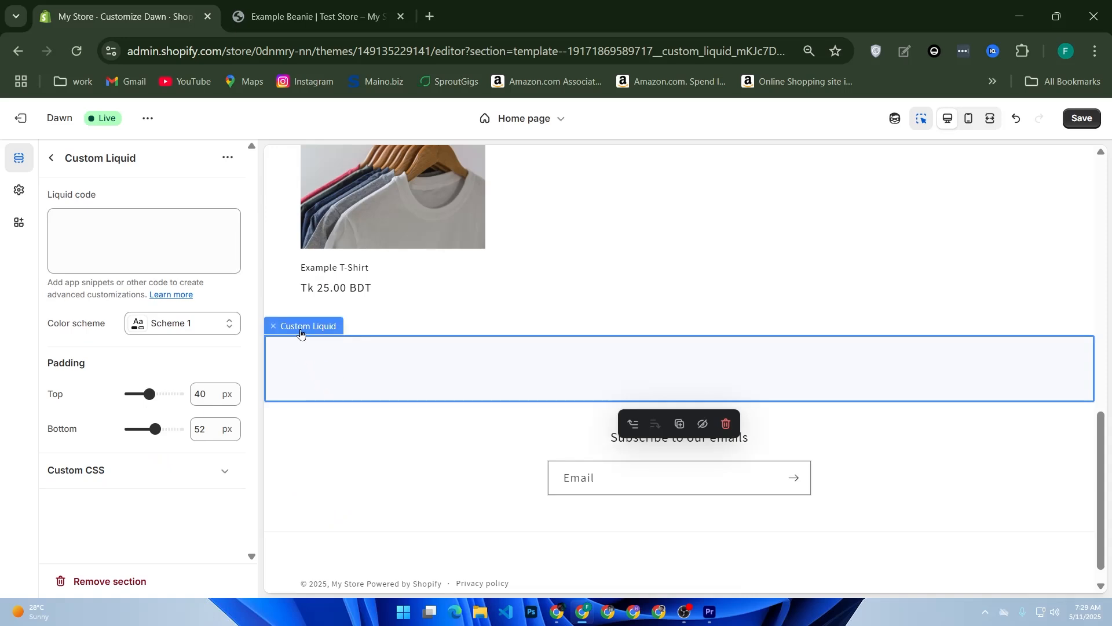
pyautogui.click(78, 221)
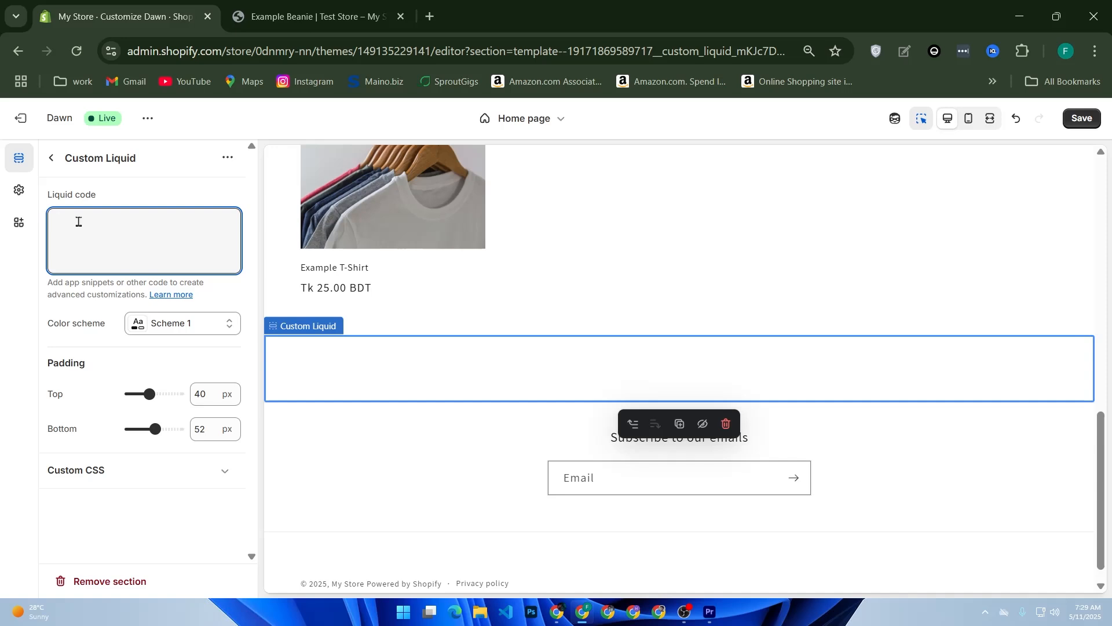
pyautogui.rightClick(79, 223)
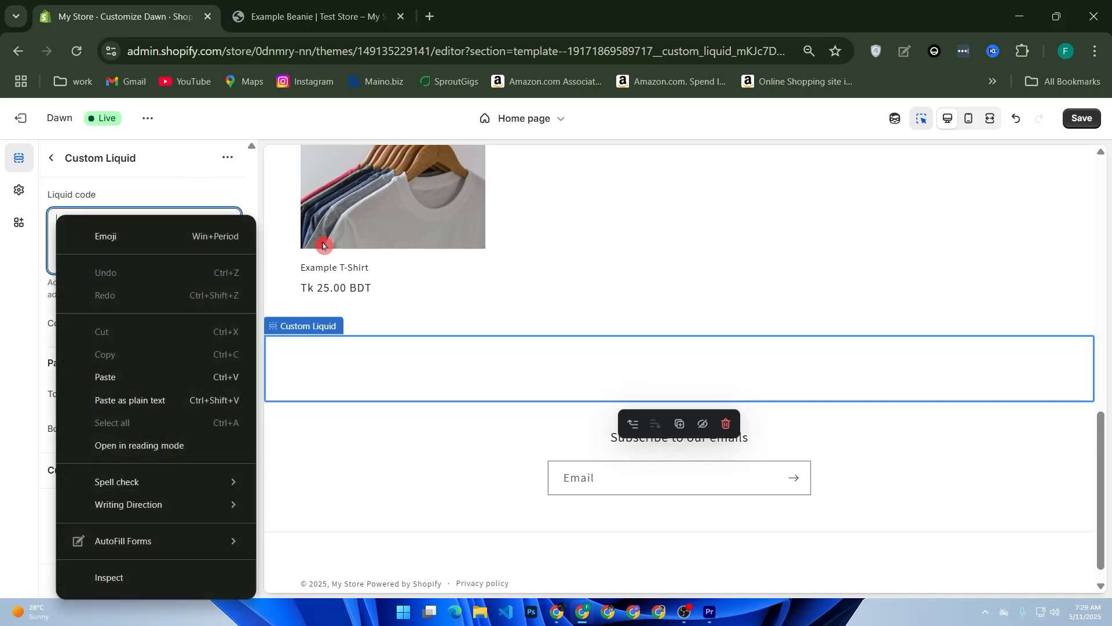
# - View the footer's settings and the Custom Liquid section's settings, and return to the home page section overview
pyautogui.click(336, 453)
pyautogui.click(336, 454)
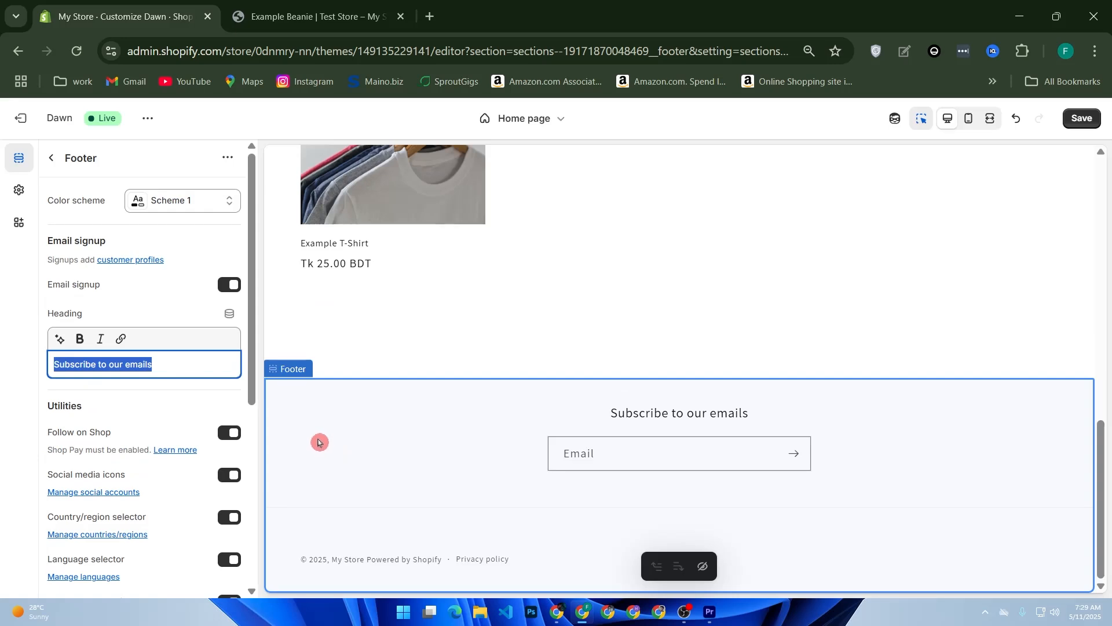
pyautogui.click(385, 342)
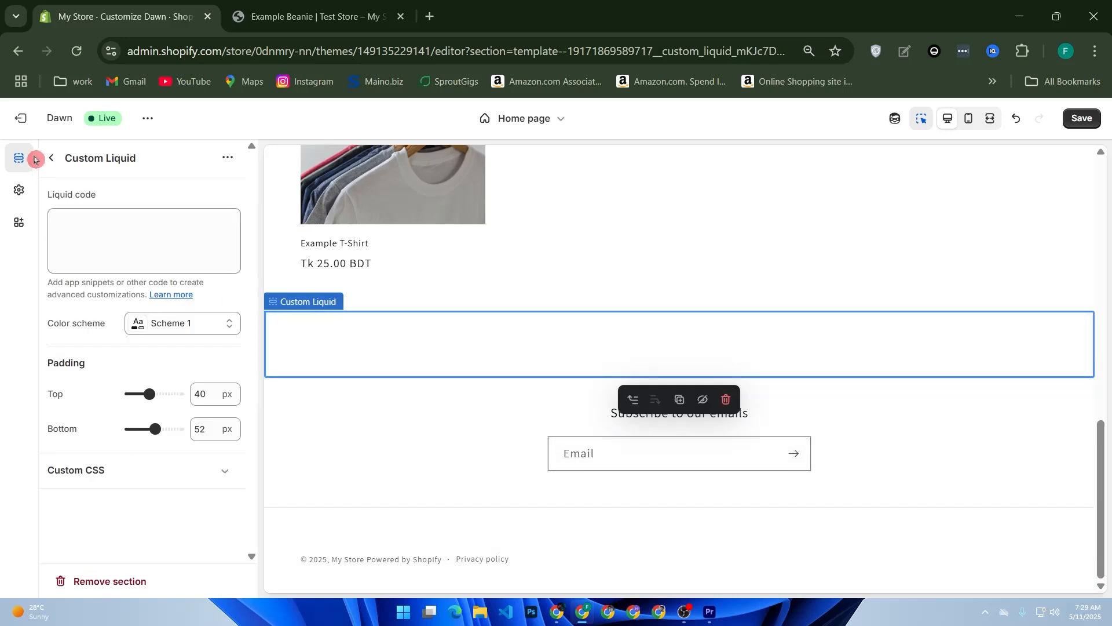
pyautogui.tripleClick(61, 156)
pyautogui.click(52, 157)
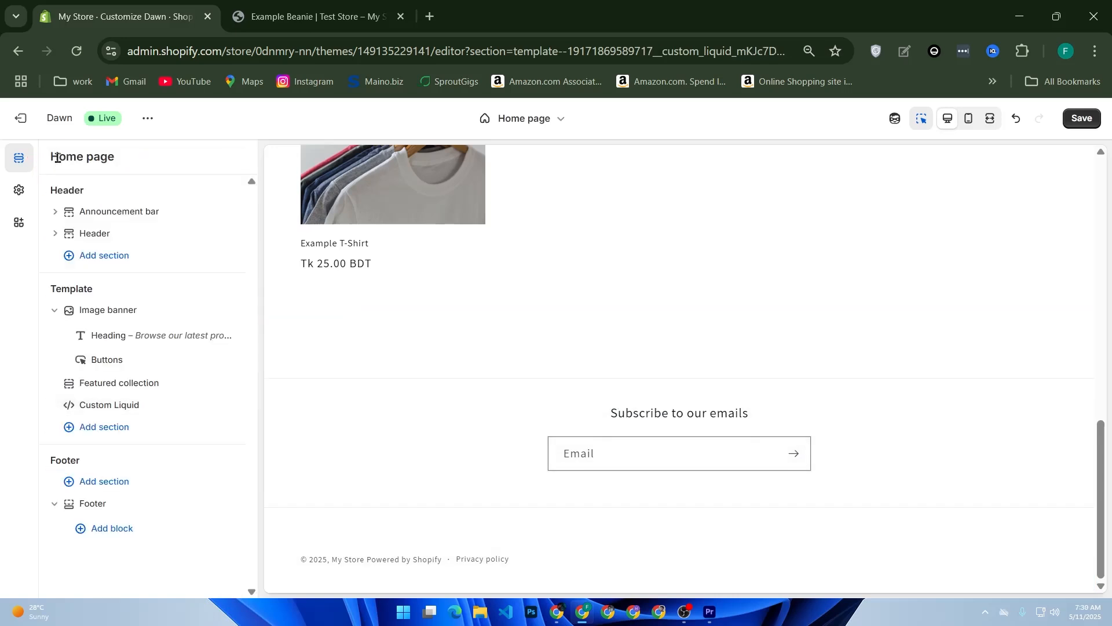
# - Browse the section types available for the home page template and close the list without adding one
pyautogui.click(128, 434)
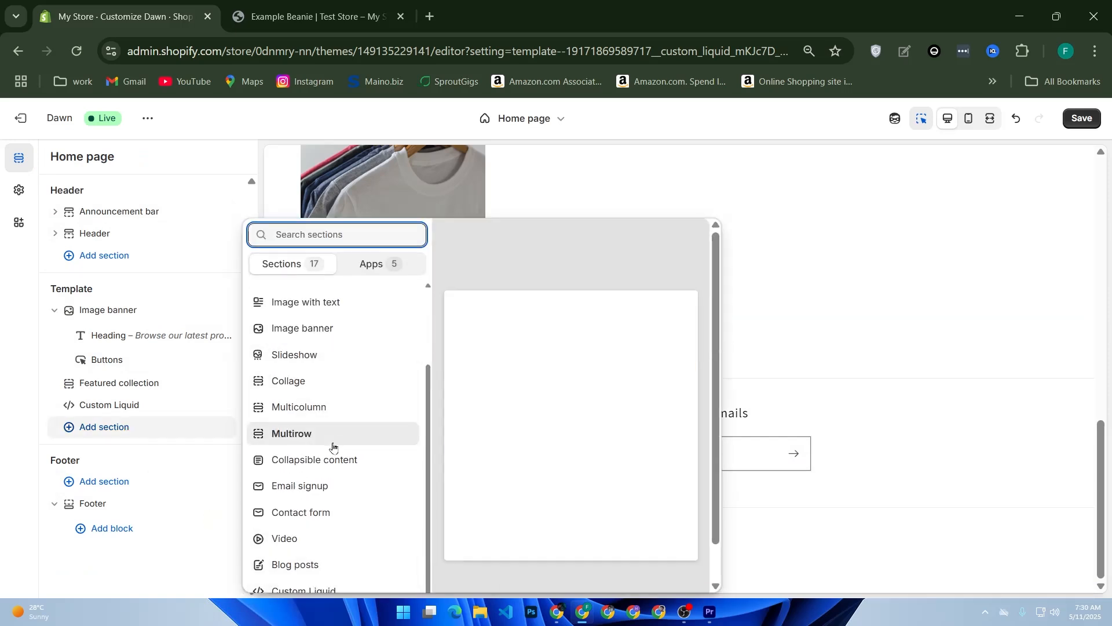
pyautogui.scroll(-1, 333, 447)
pyautogui.scroll(3, 350, 393)
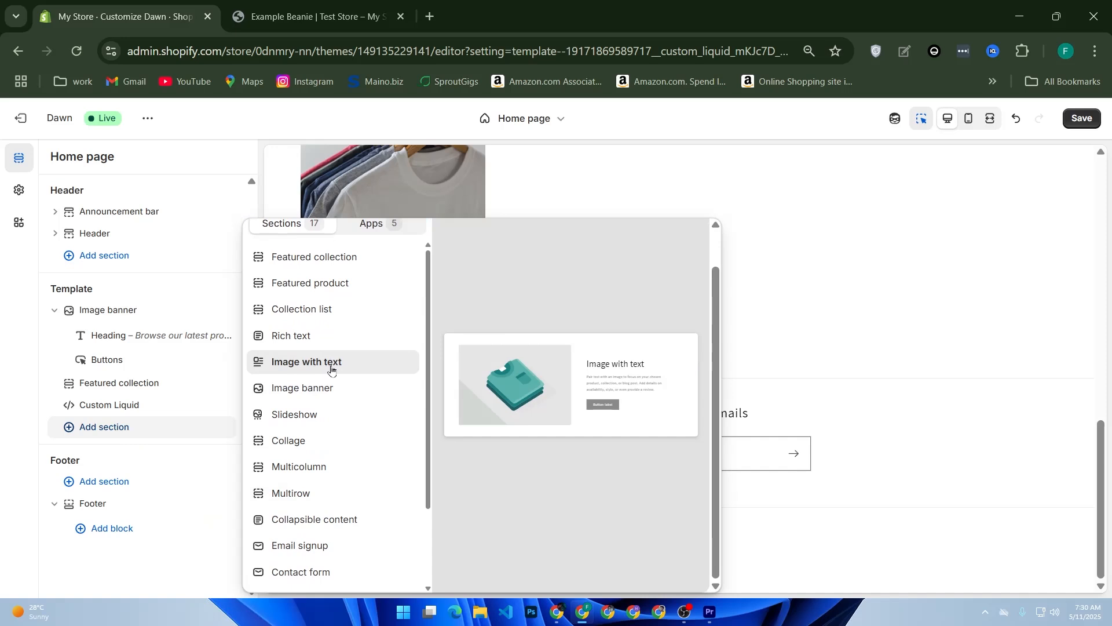
pyautogui.scroll(1, 329, 366)
pyautogui.scroll(-2, 330, 368)
pyautogui.click(232, 534)
pyautogui.click(400, 427)
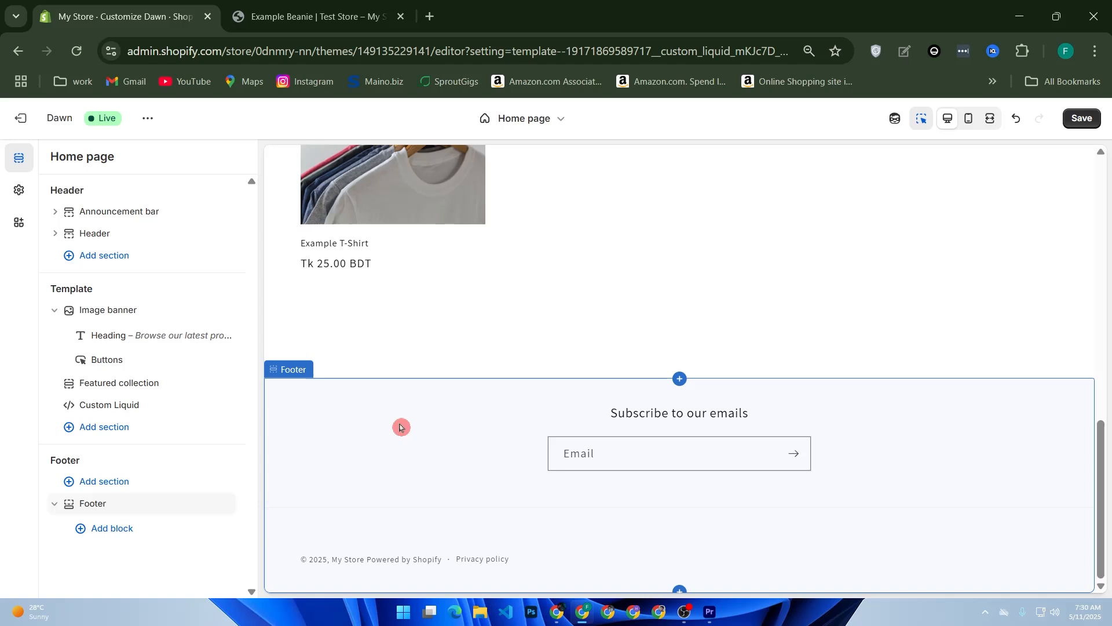
pyautogui.click(400, 428)
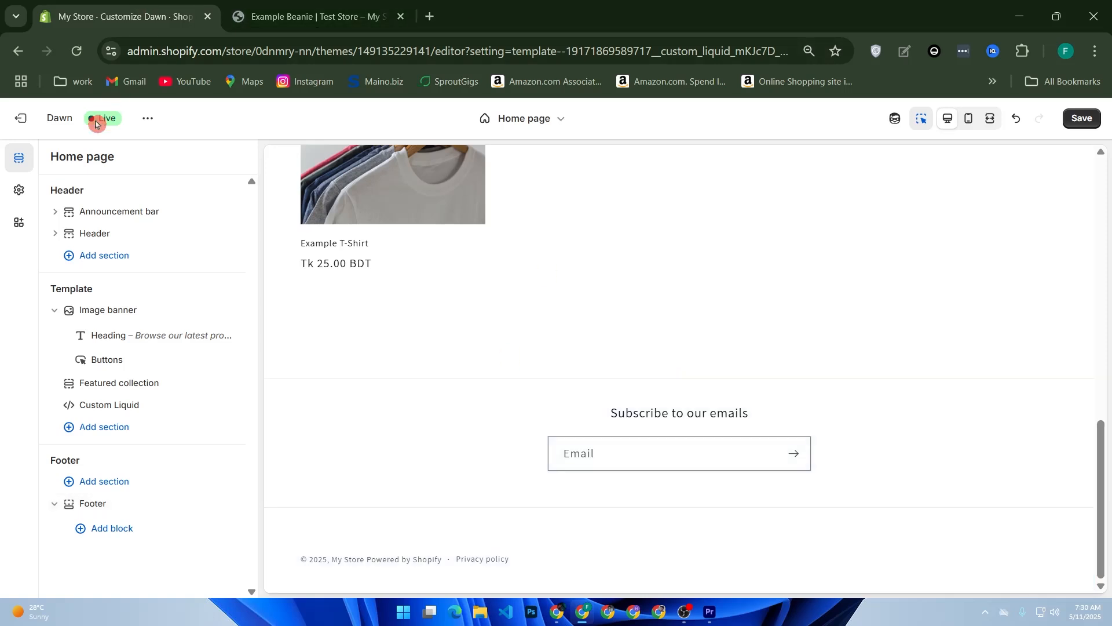
# - Stay in the theme editor when asked about leaving, and save the home page changes
pyautogui.click(19, 120)
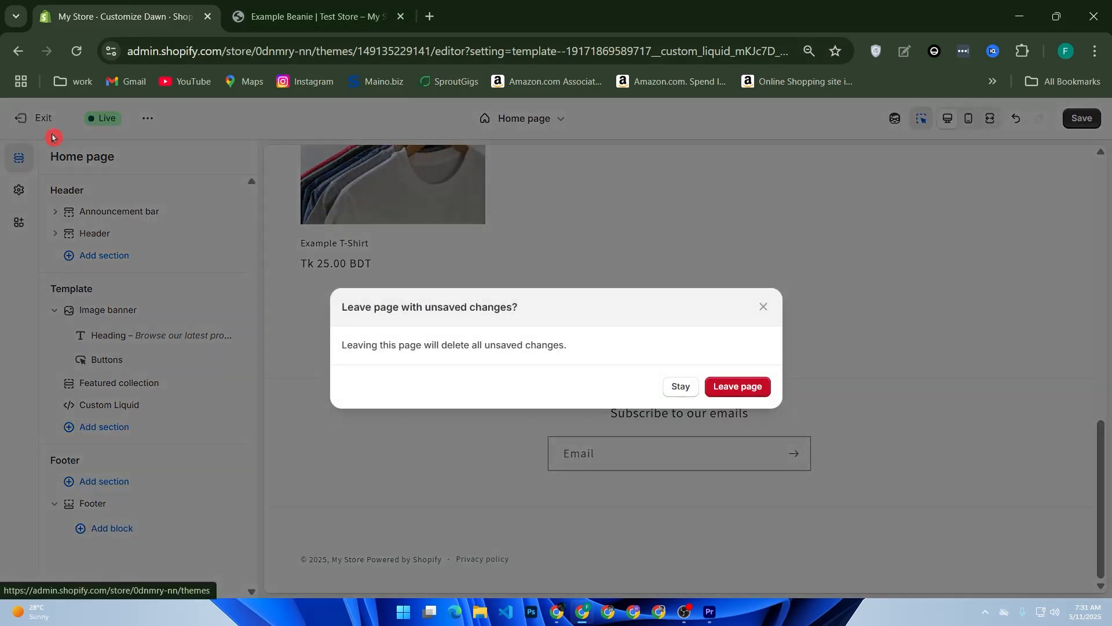
pyautogui.click(693, 389)
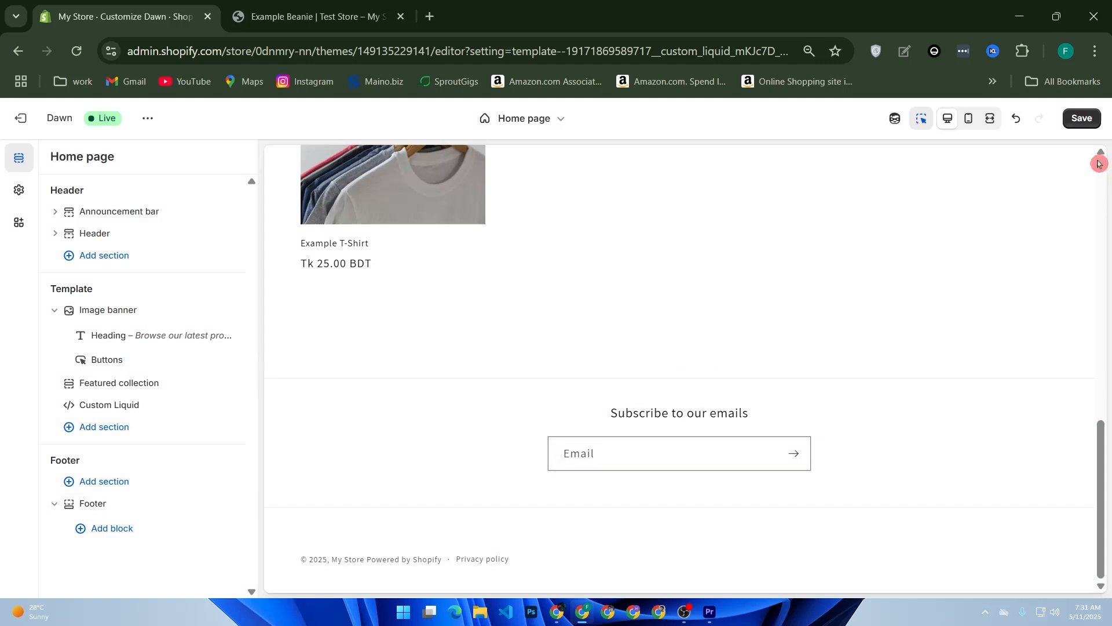
pyautogui.click(1084, 119)
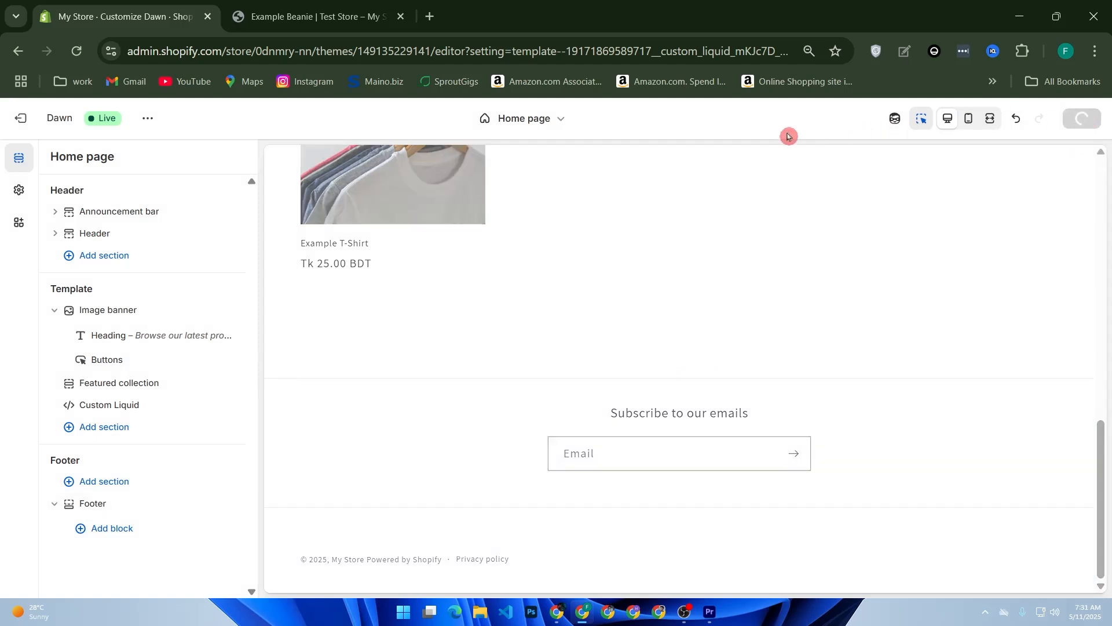
# - Exit the theme editor and open the Example Beanie product from the store's product list
pyautogui.click(20, 118)
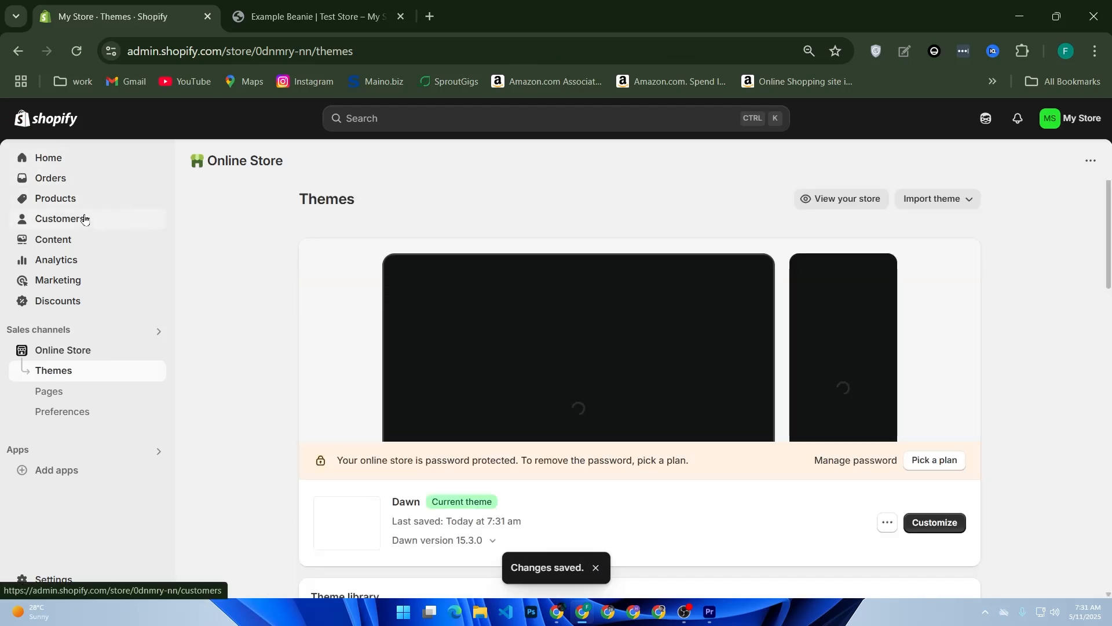
pyautogui.click(77, 201)
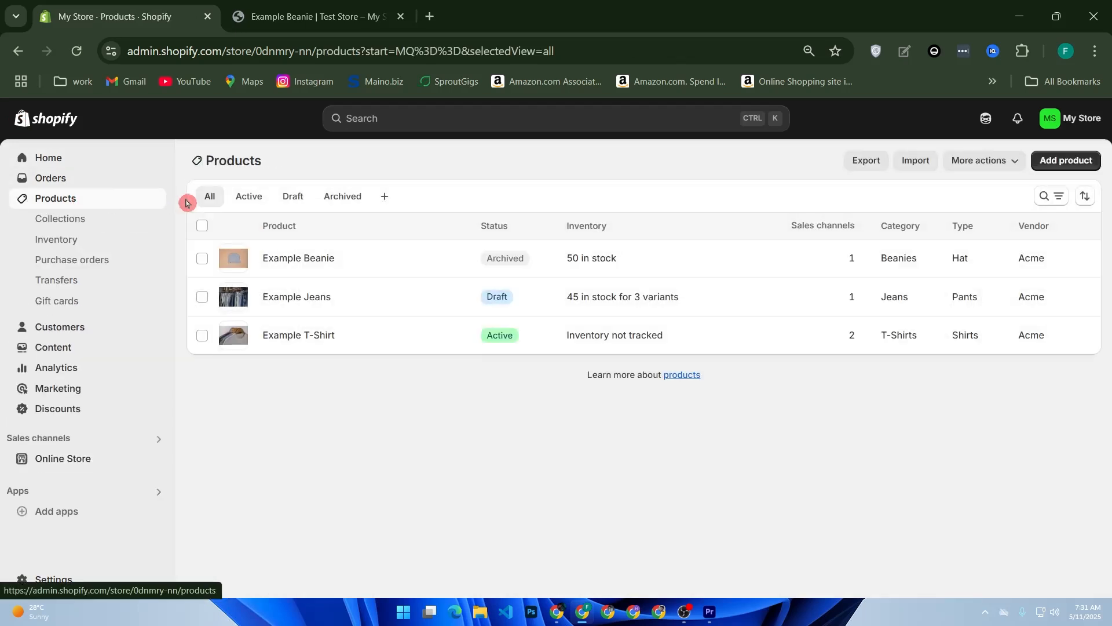
pyautogui.click(290, 260)
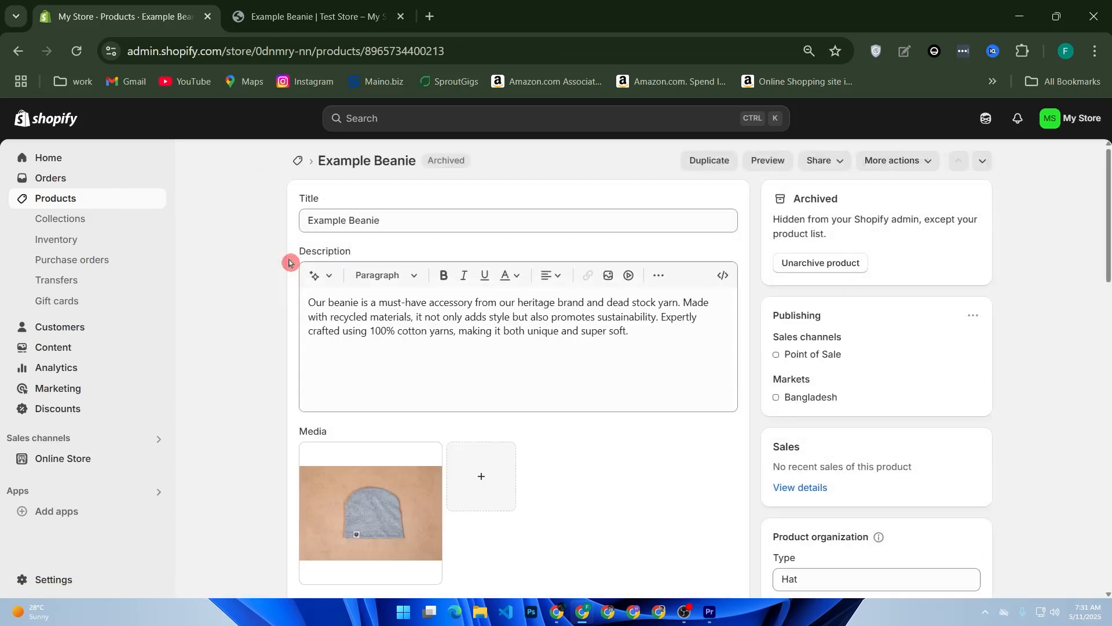
# - Add a Color variant option to the Example Beanie with the value Clear
pyautogui.scroll(-10, 301, 263)
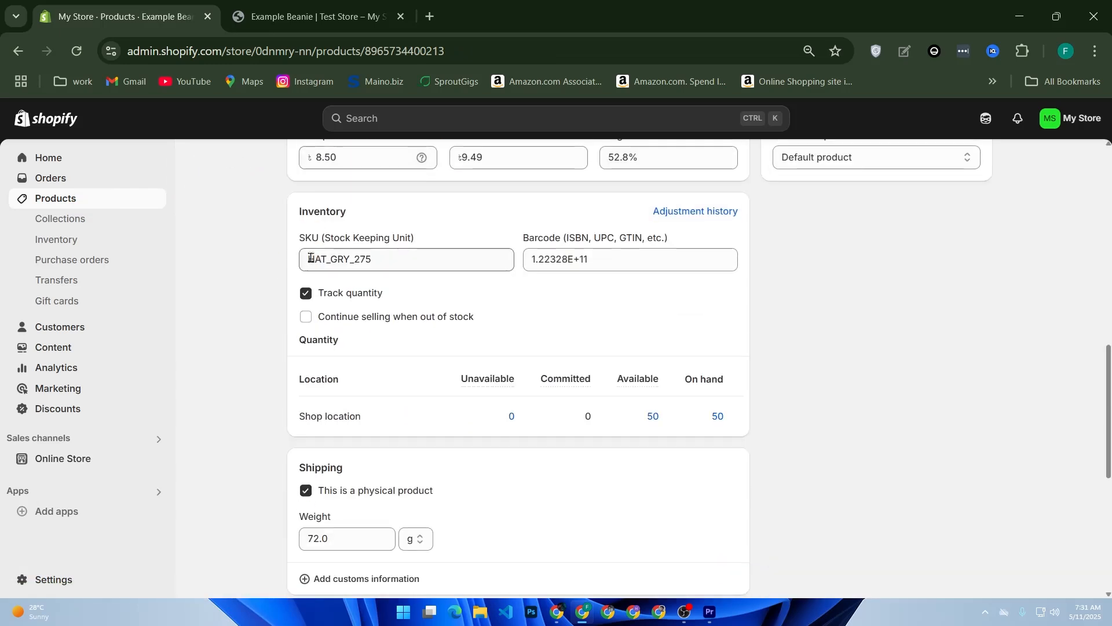
pyautogui.scroll(-3, 323, 272)
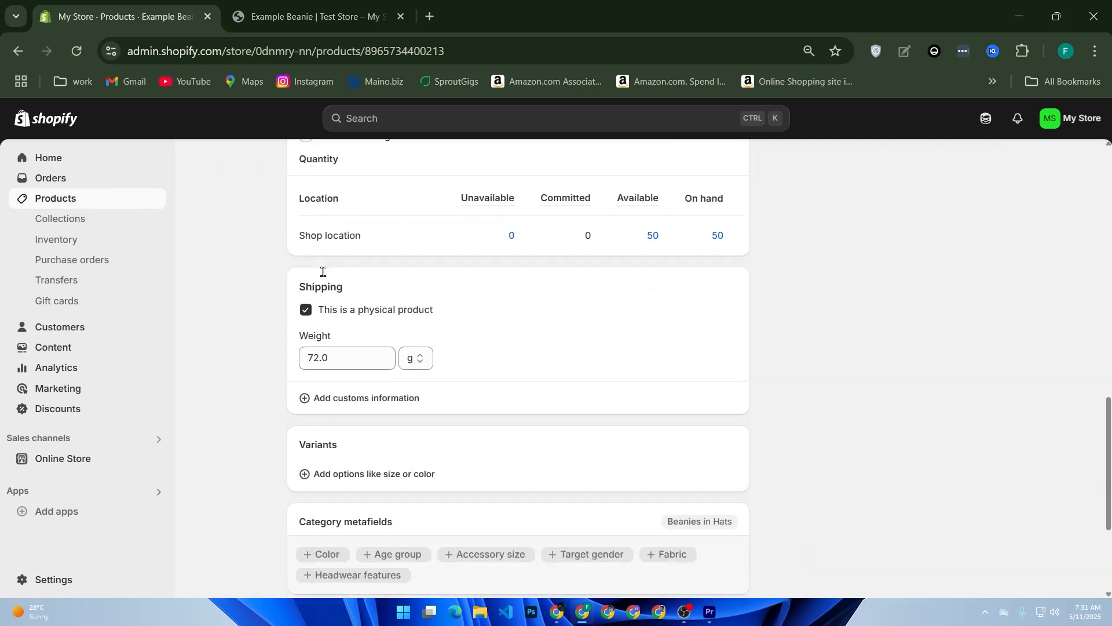
pyautogui.scroll(-2, 322, 272)
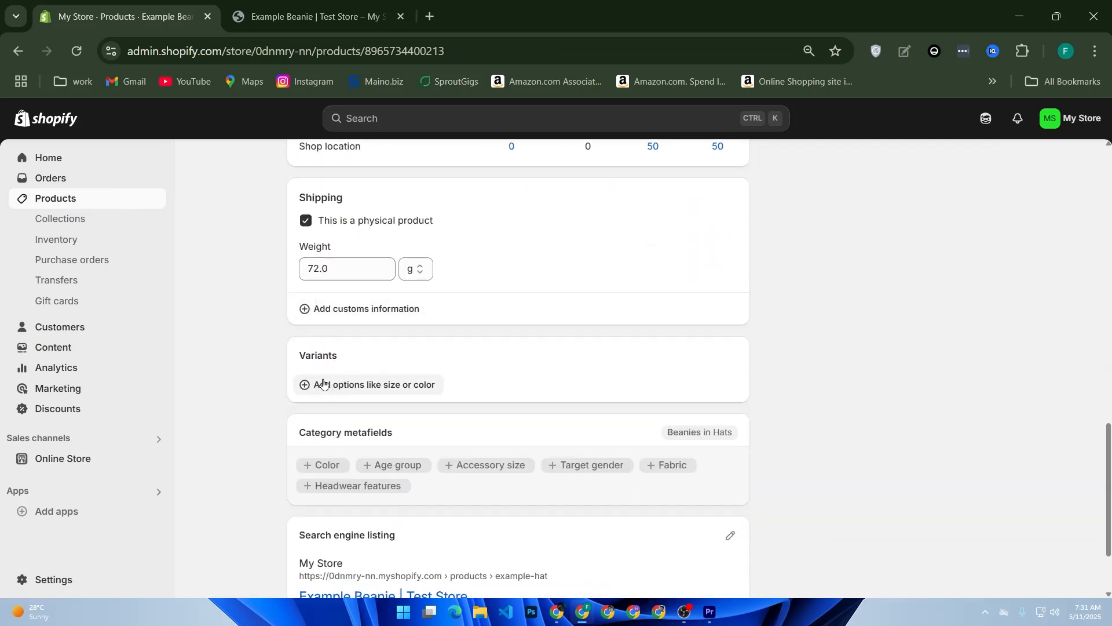
pyautogui.click(375, 387)
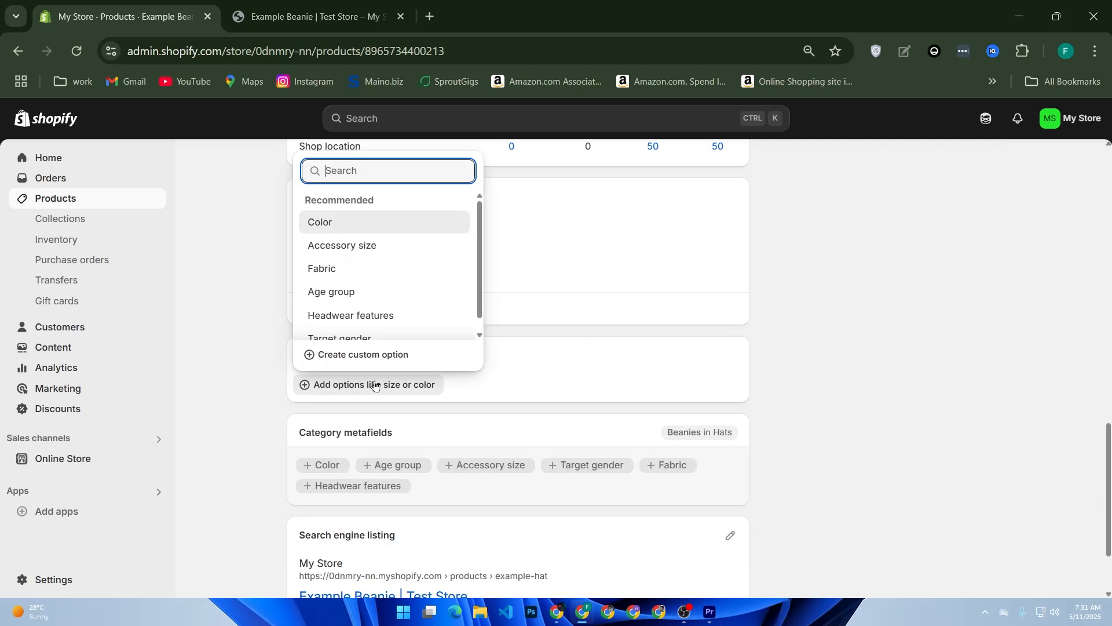
pyautogui.click(370, 228)
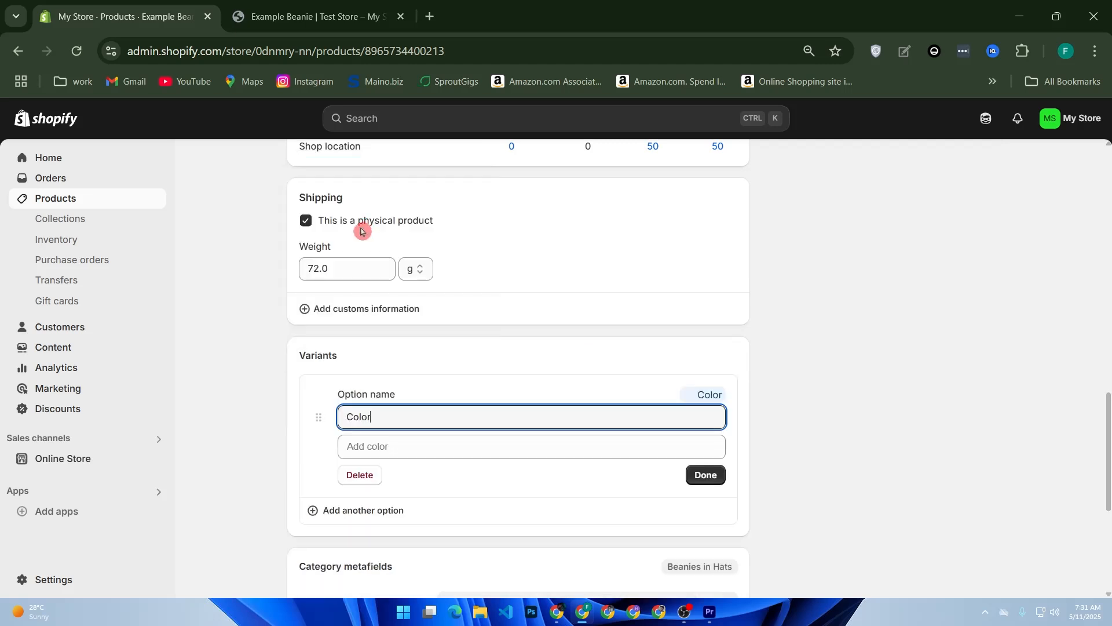
pyautogui.click(436, 455)
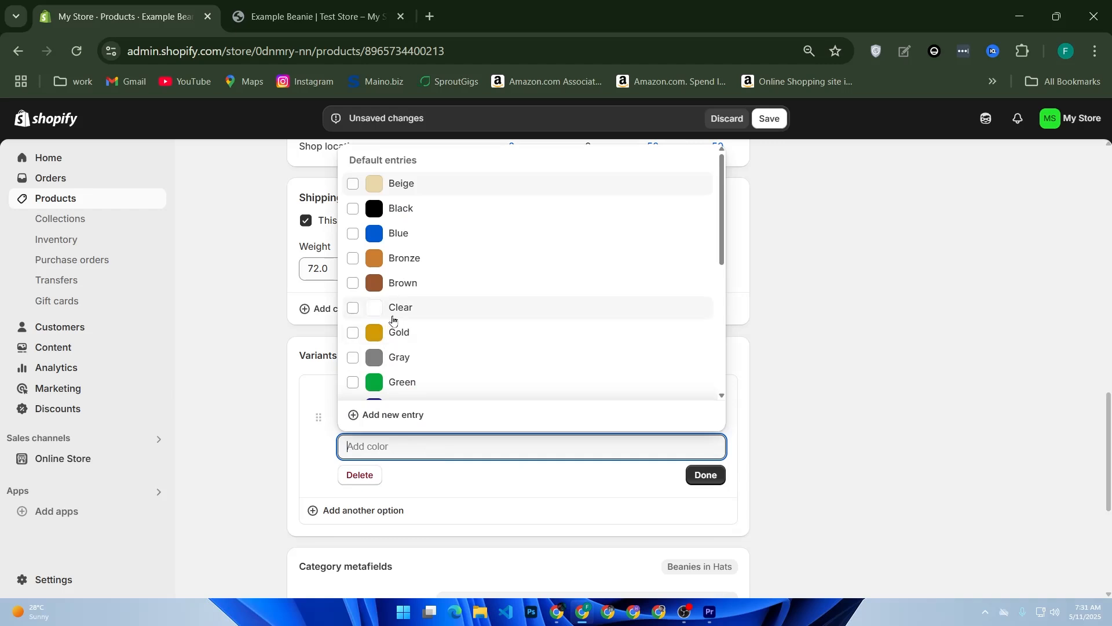
pyautogui.click(393, 318)
pyautogui.click(705, 496)
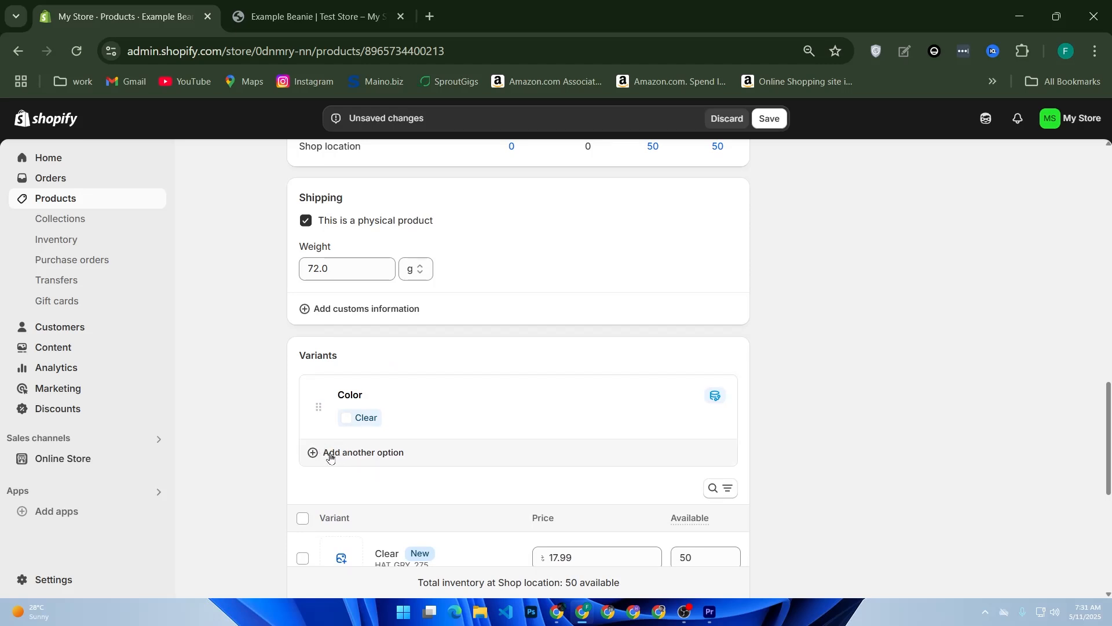
# - Add a second variant option, Accessory size, with the value XL
pyautogui.click(329, 456)
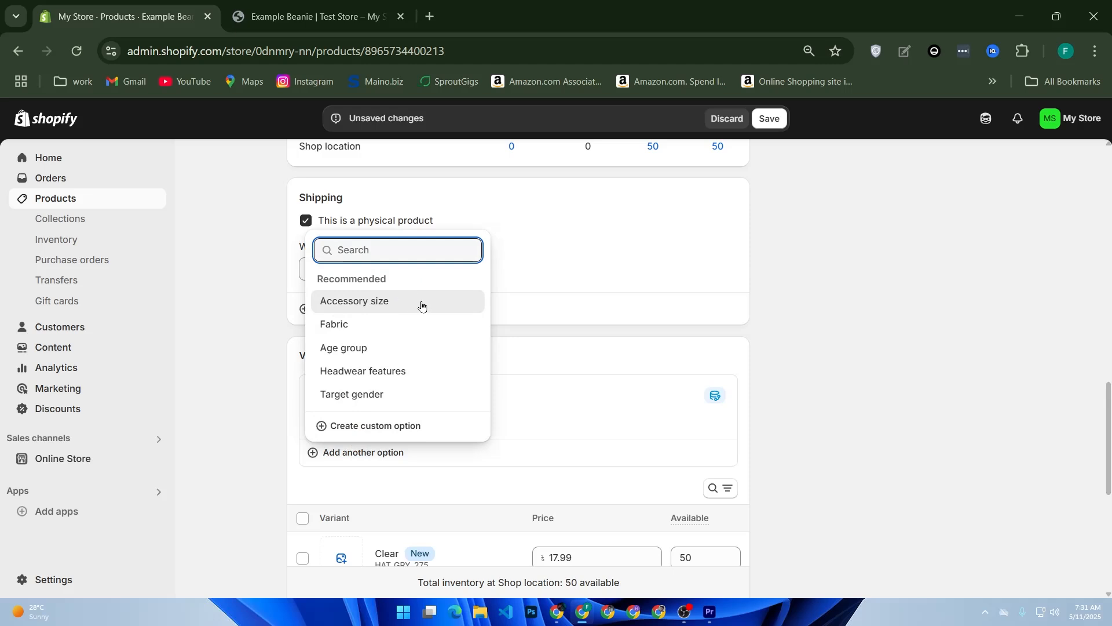
pyautogui.click(368, 302)
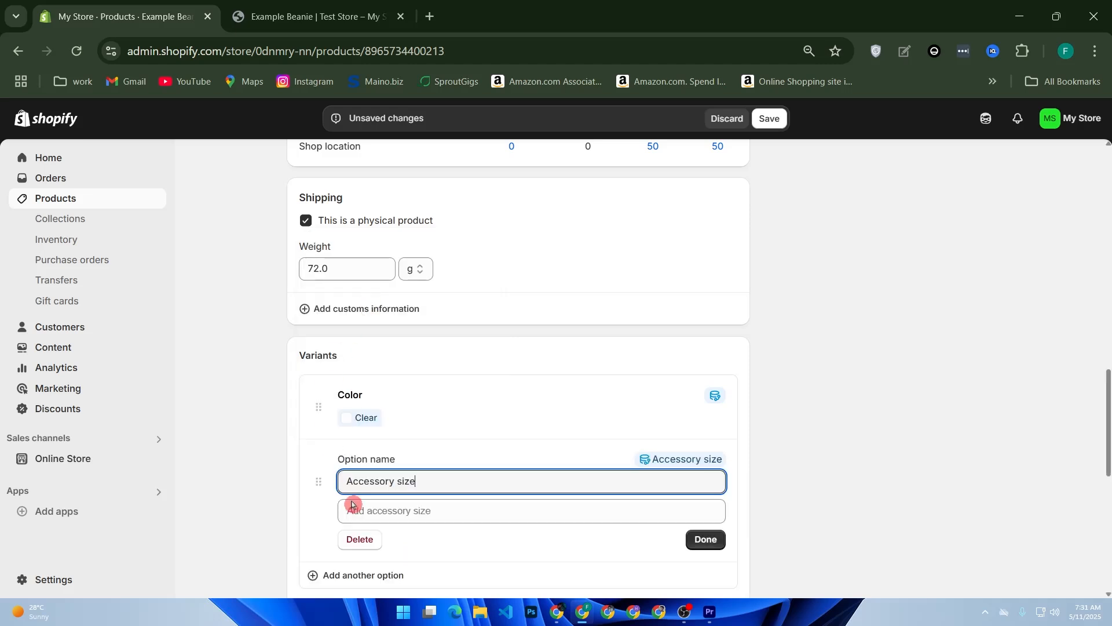
pyautogui.click(542, 511)
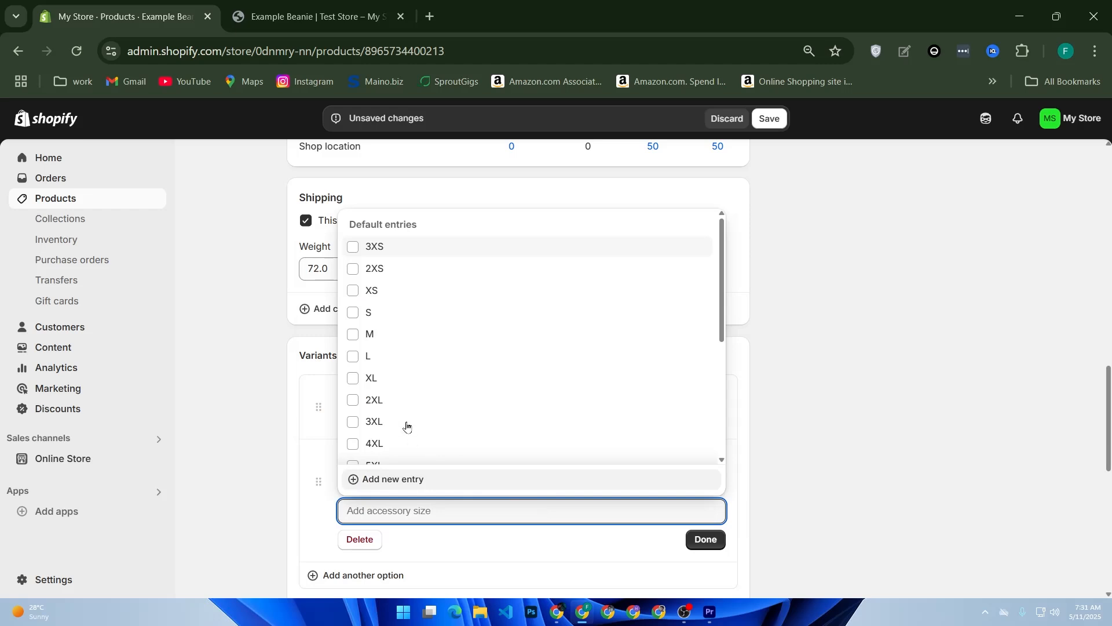
pyautogui.click(385, 377)
pyautogui.click(706, 559)
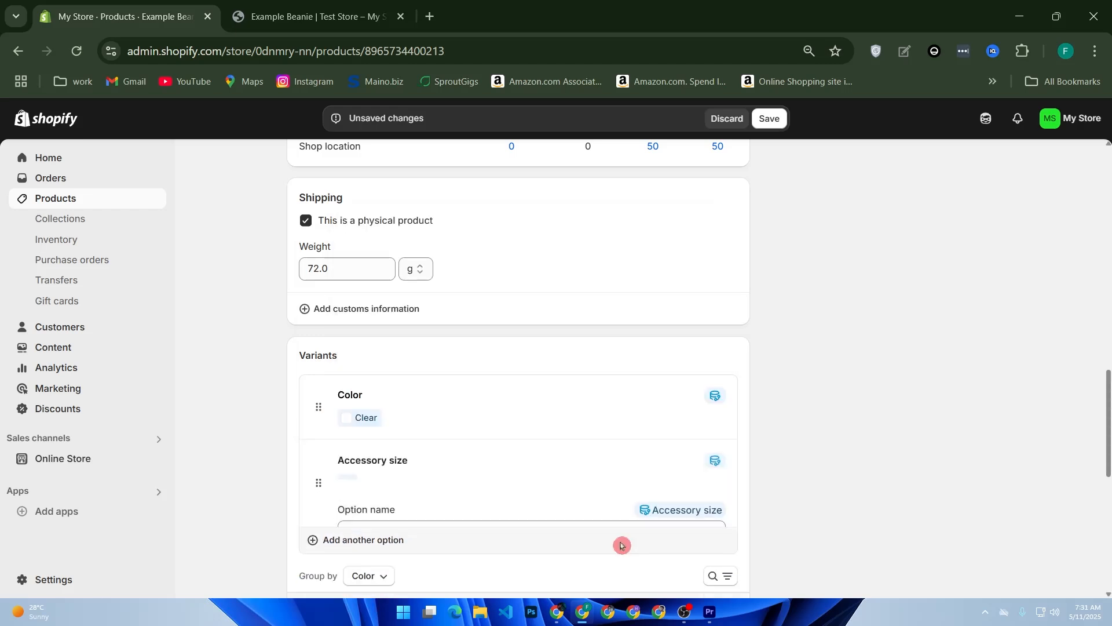
# - Review the product's variants and its pricing fields: cost per item, price and compare-at price
pyautogui.scroll(-2, 453, 489)
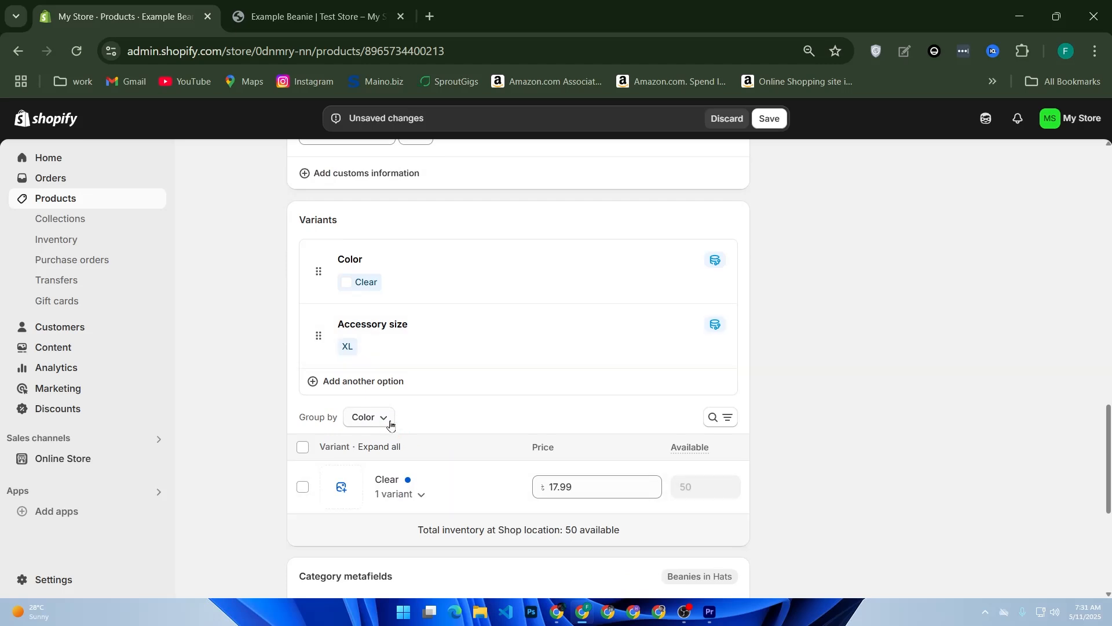
pyautogui.scroll(2, 390, 425)
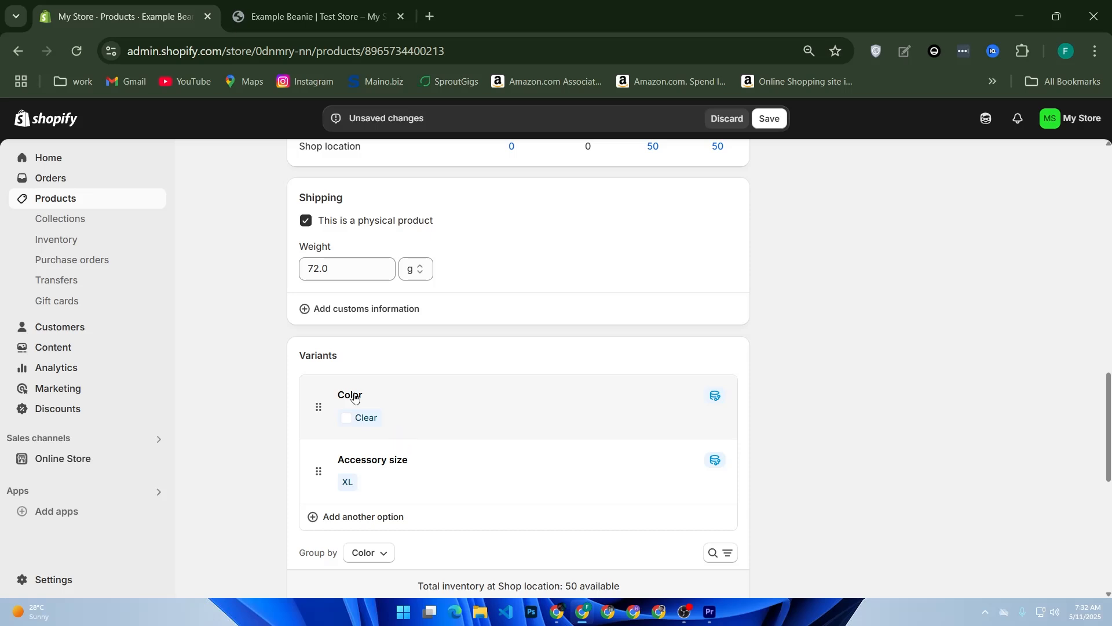
pyautogui.scroll(7, 459, 420)
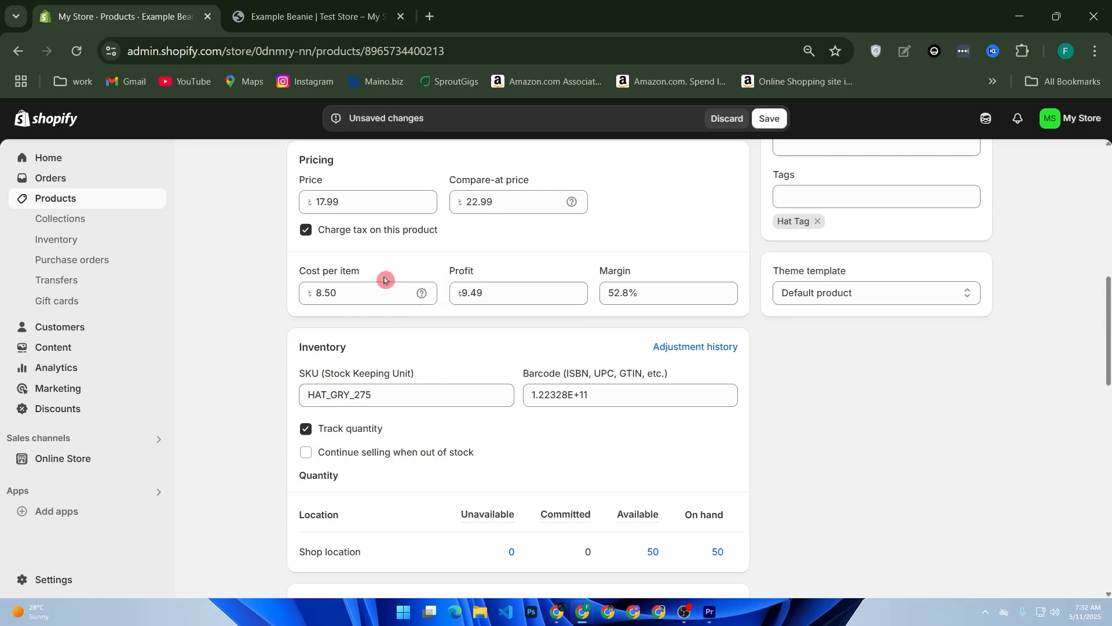
pyautogui.moveTo(298, 275)
pyautogui.mouseDown()
pyautogui.moveTo(463, 297)
pyautogui.moveTo(620, 288)
pyautogui.moveTo(349, 288)
pyautogui.moveTo(297, 275)
pyautogui.mouseUp()
pyautogui.click(363, 281)
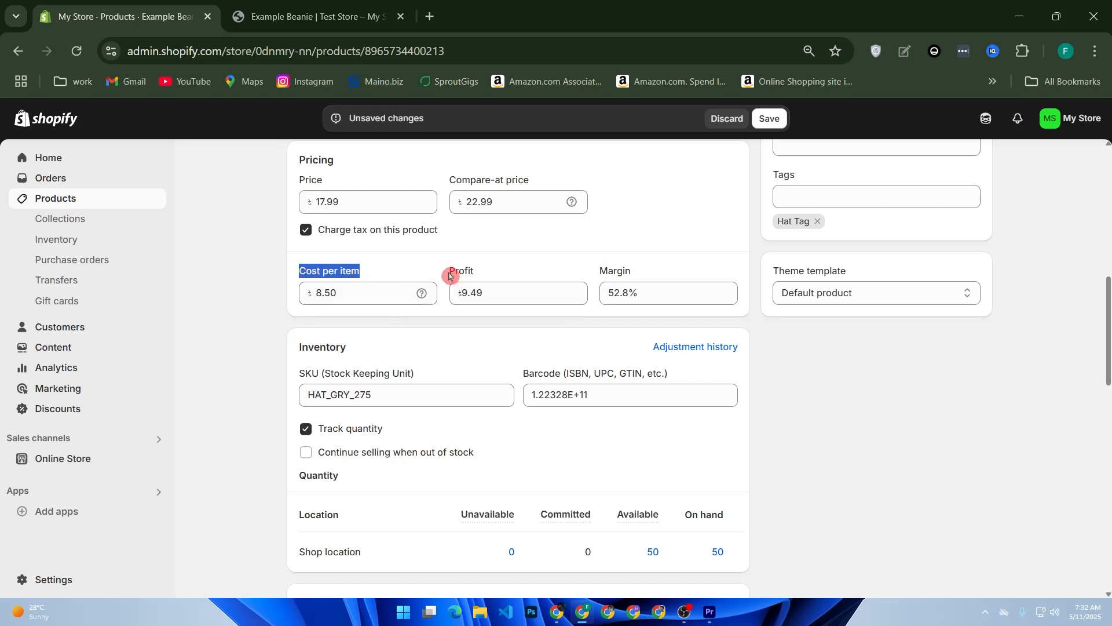
pyautogui.scroll(5, 505, 287)
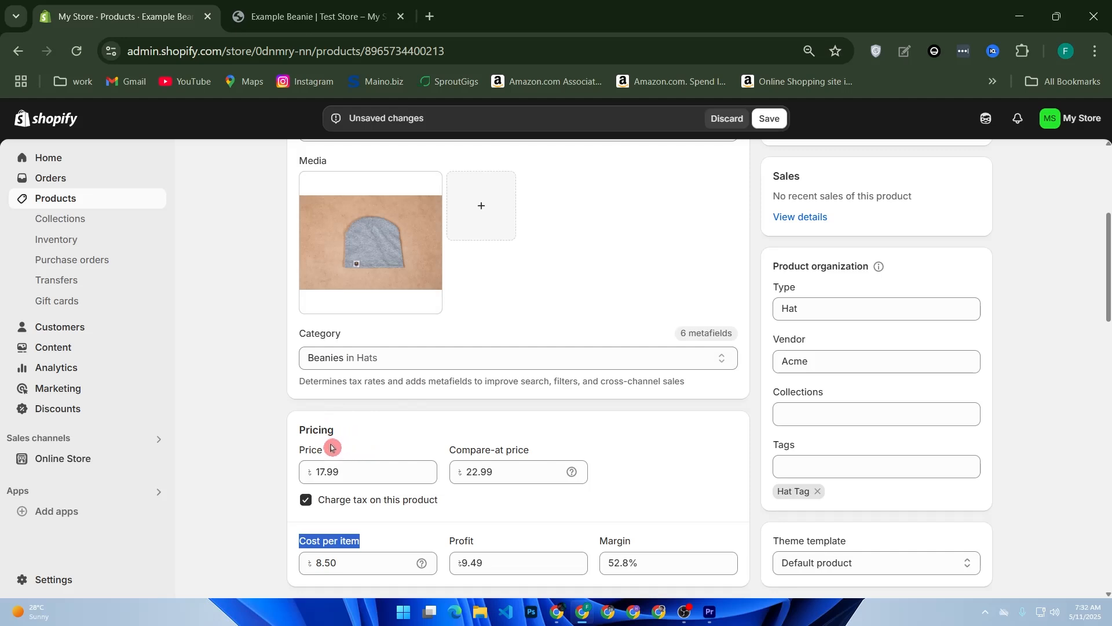
pyautogui.moveTo(329, 450); pyautogui.dragTo(282, 454)
pyautogui.moveTo(371, 468); pyautogui.dragTo(283, 469)
pyautogui.moveTo(442, 454); pyautogui.dragTo(556, 457)
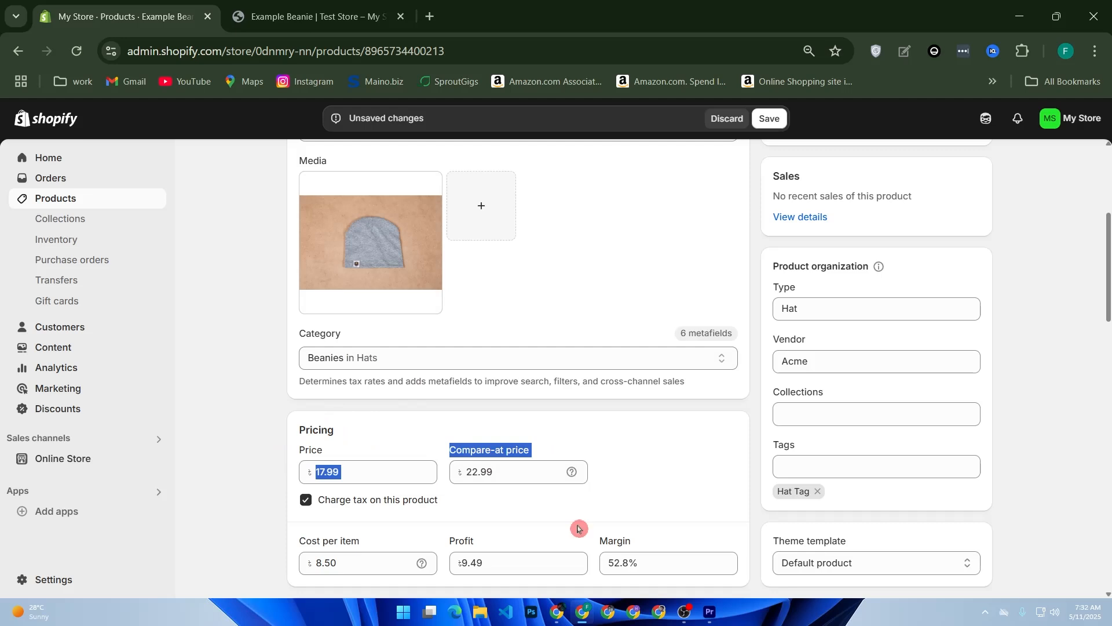
pyautogui.click(578, 467)
pyautogui.click(623, 460)
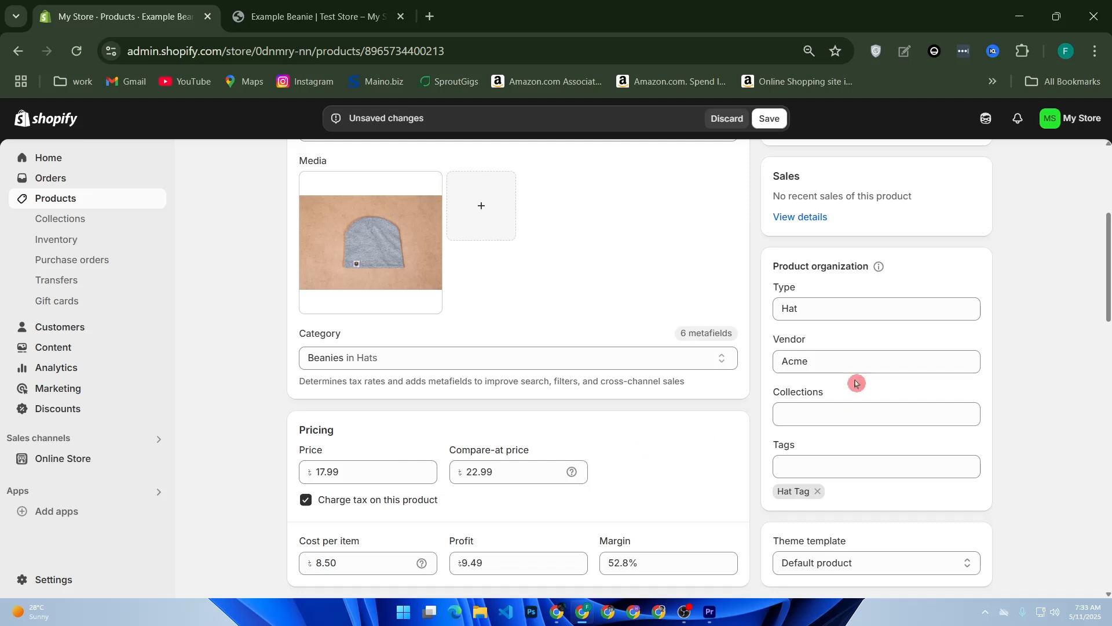
# - Save the Example Beanie product with its new variant options
pyautogui.click(769, 118)
pyautogui.scroll(5, 740, 217)
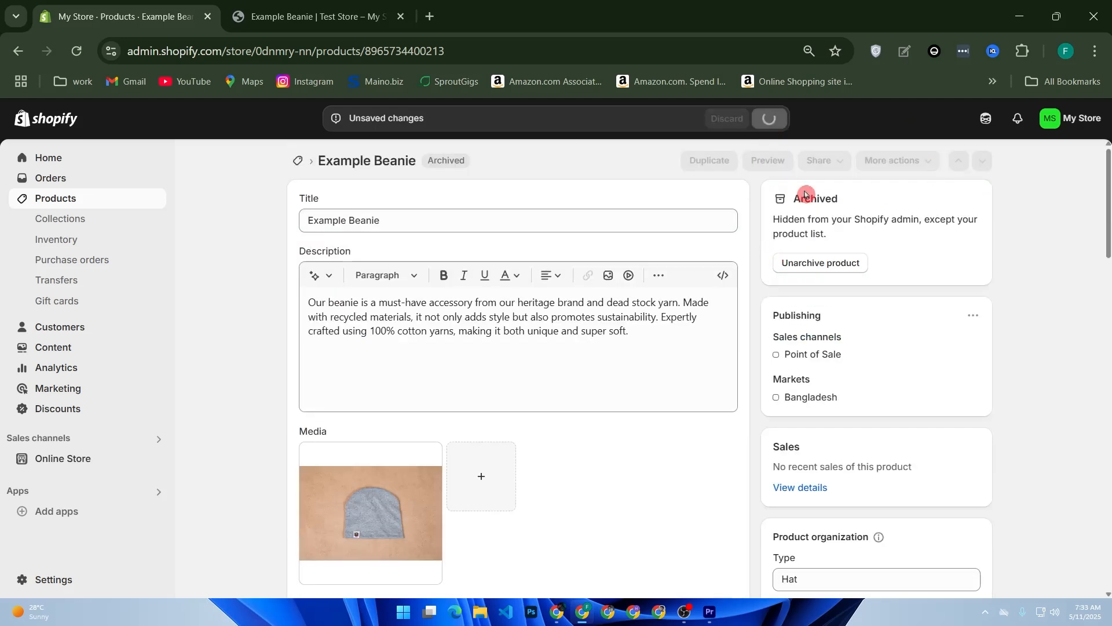